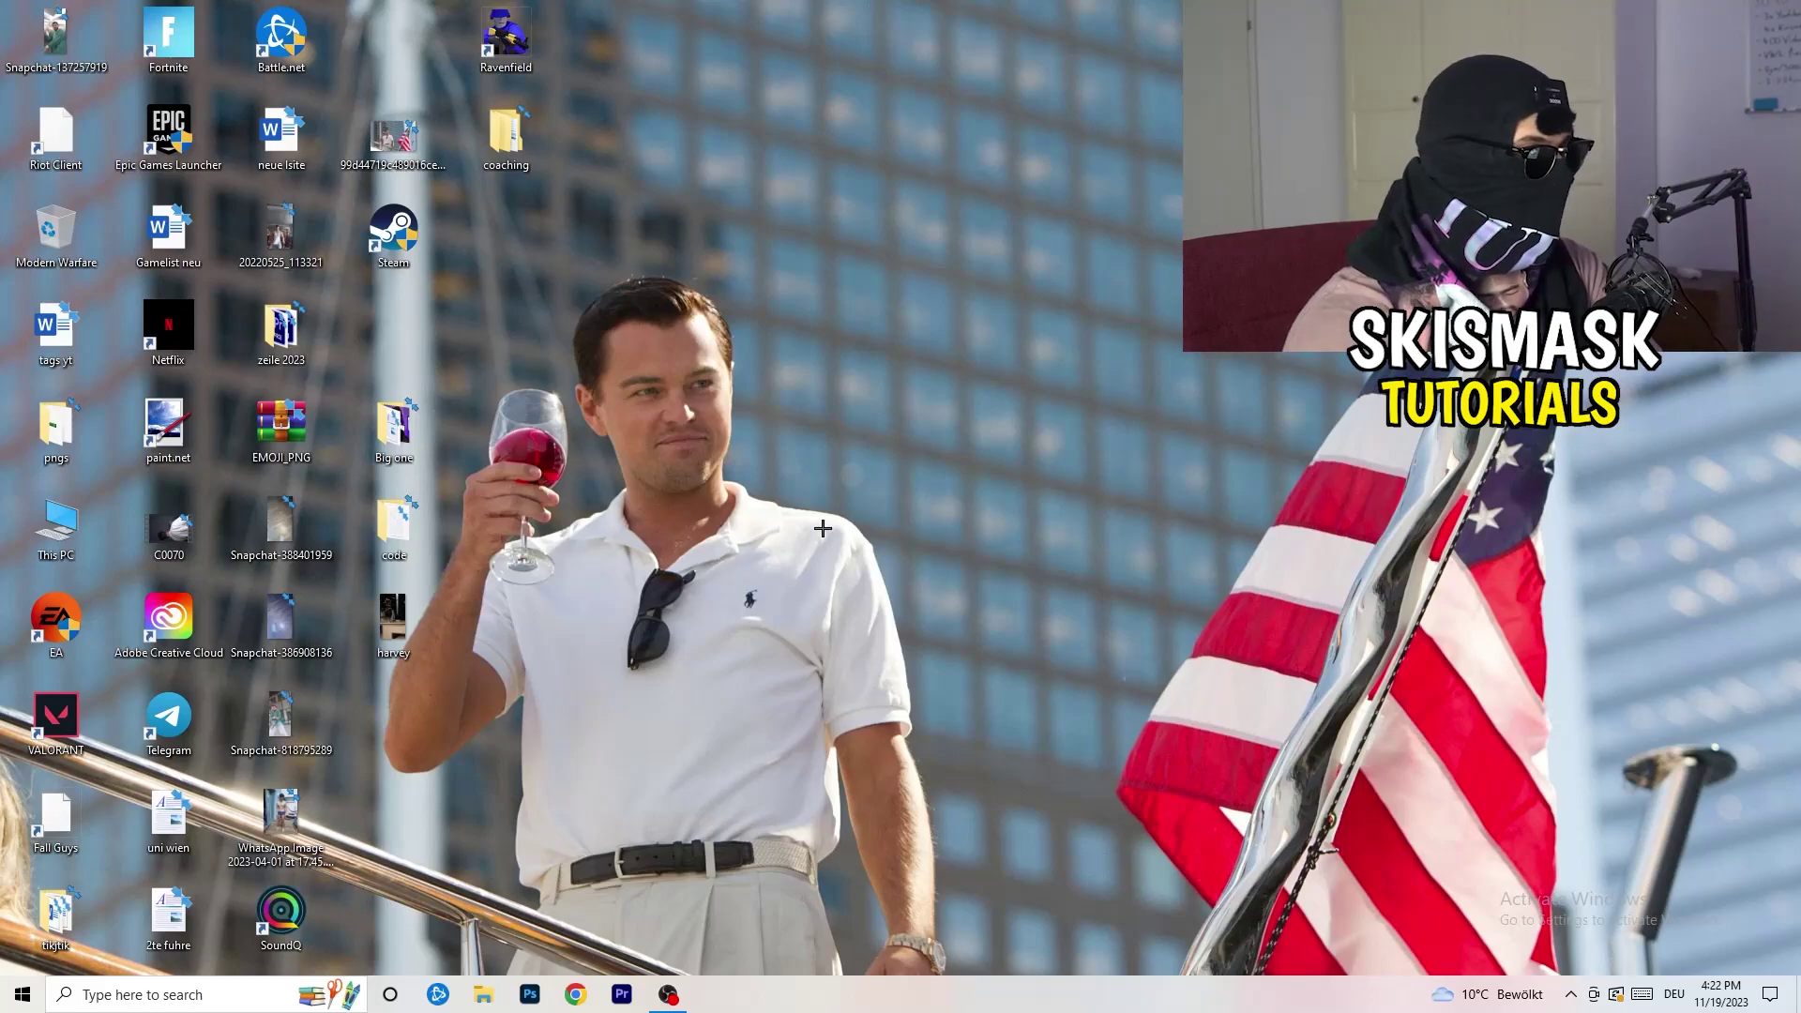
Step: Open Resource Monitor from Task Manager's performance view of the Ethernet adapter and maximize its window
right_click(870, 1007)
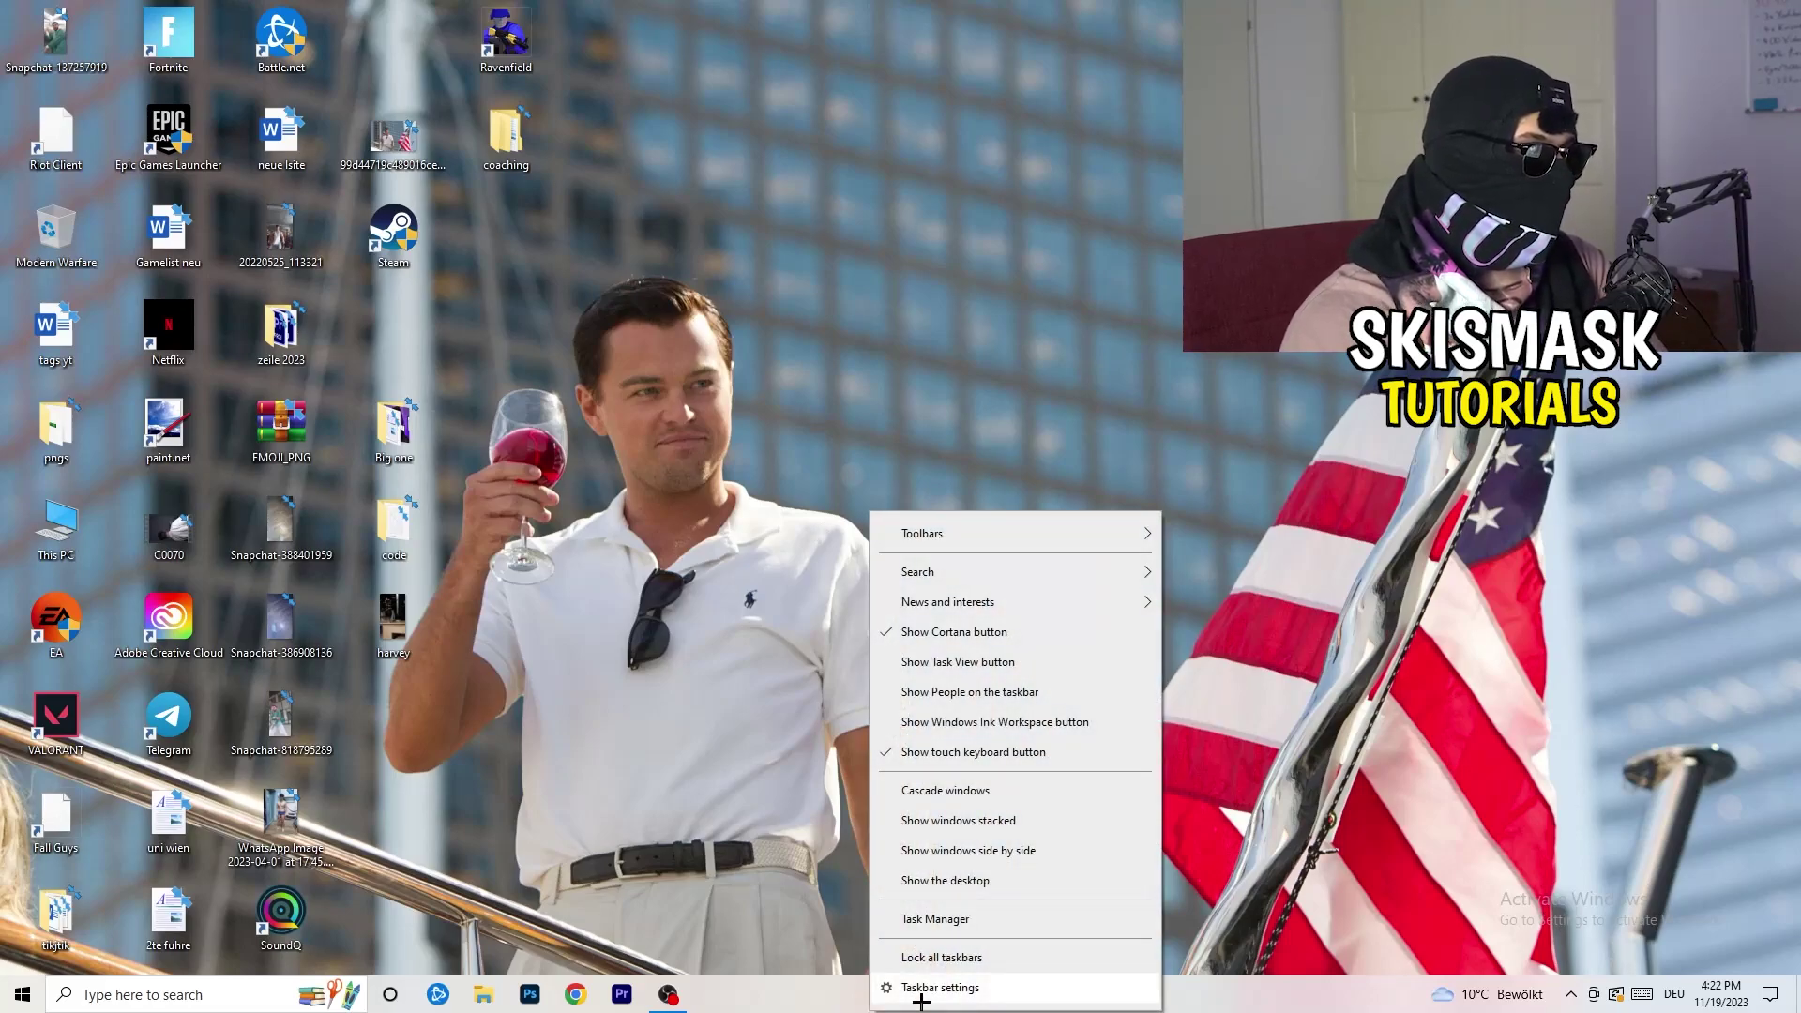
click(935, 919)
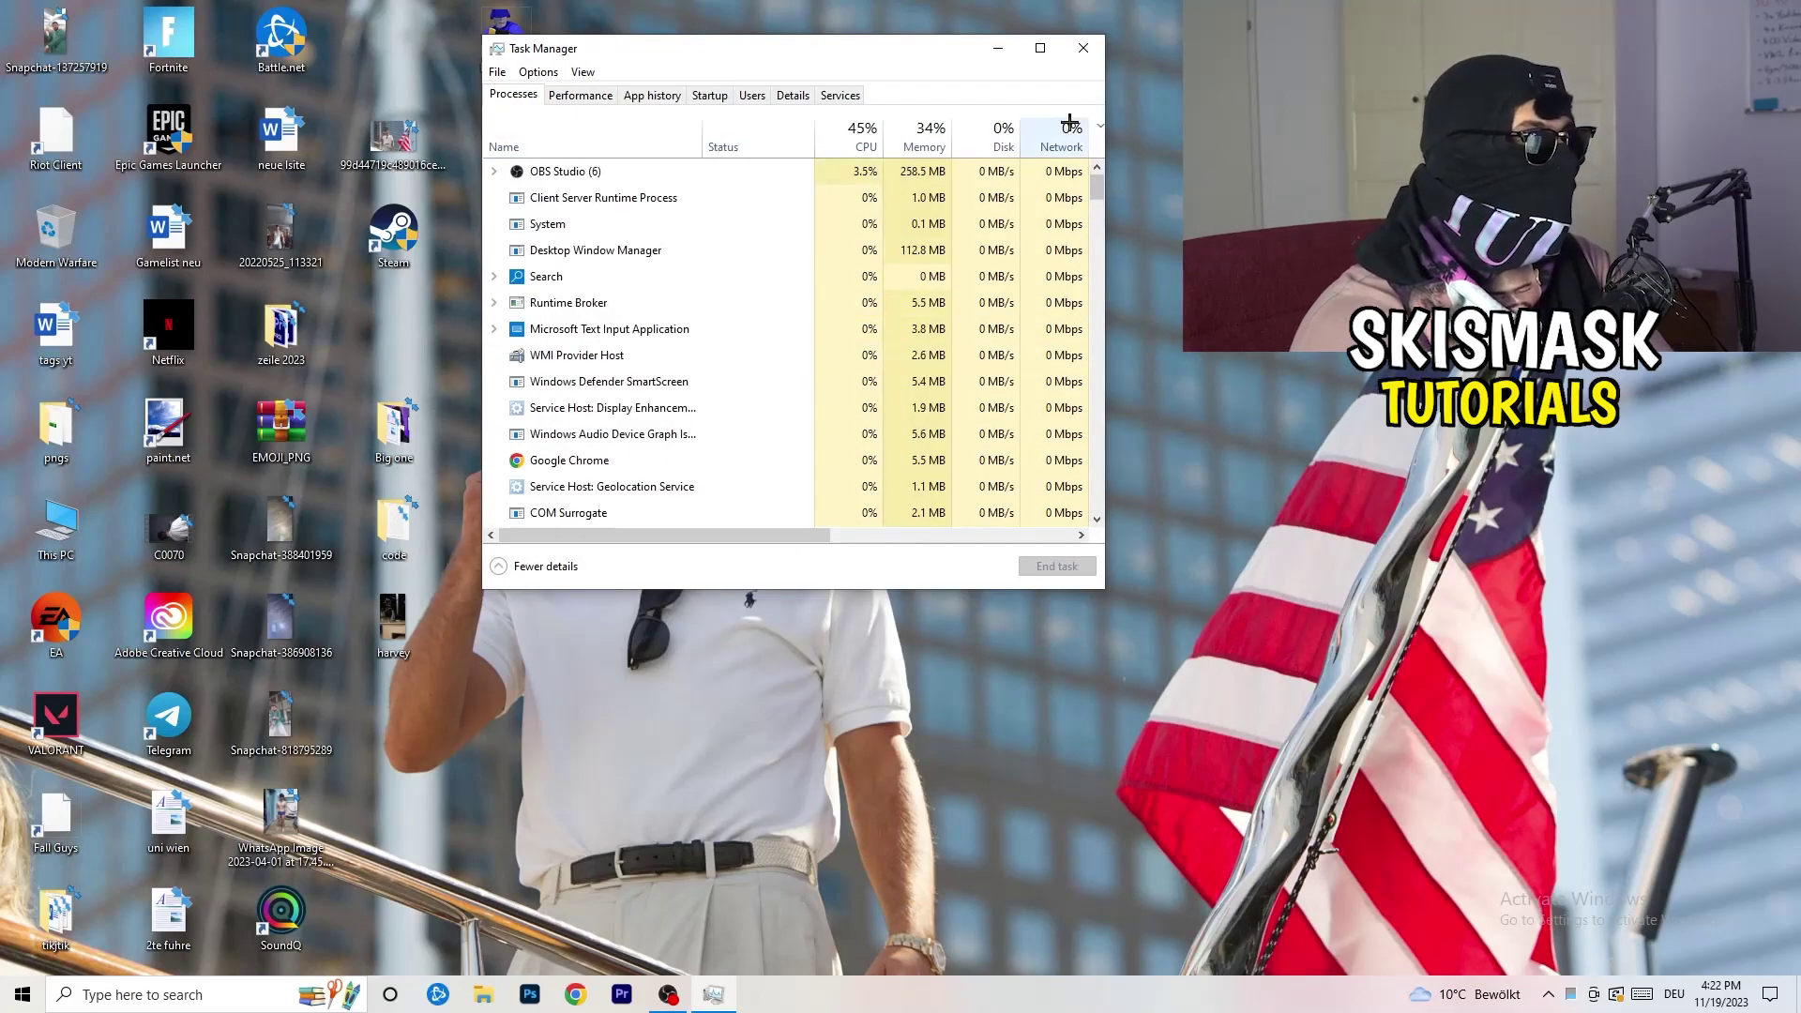
click(1041, 47)
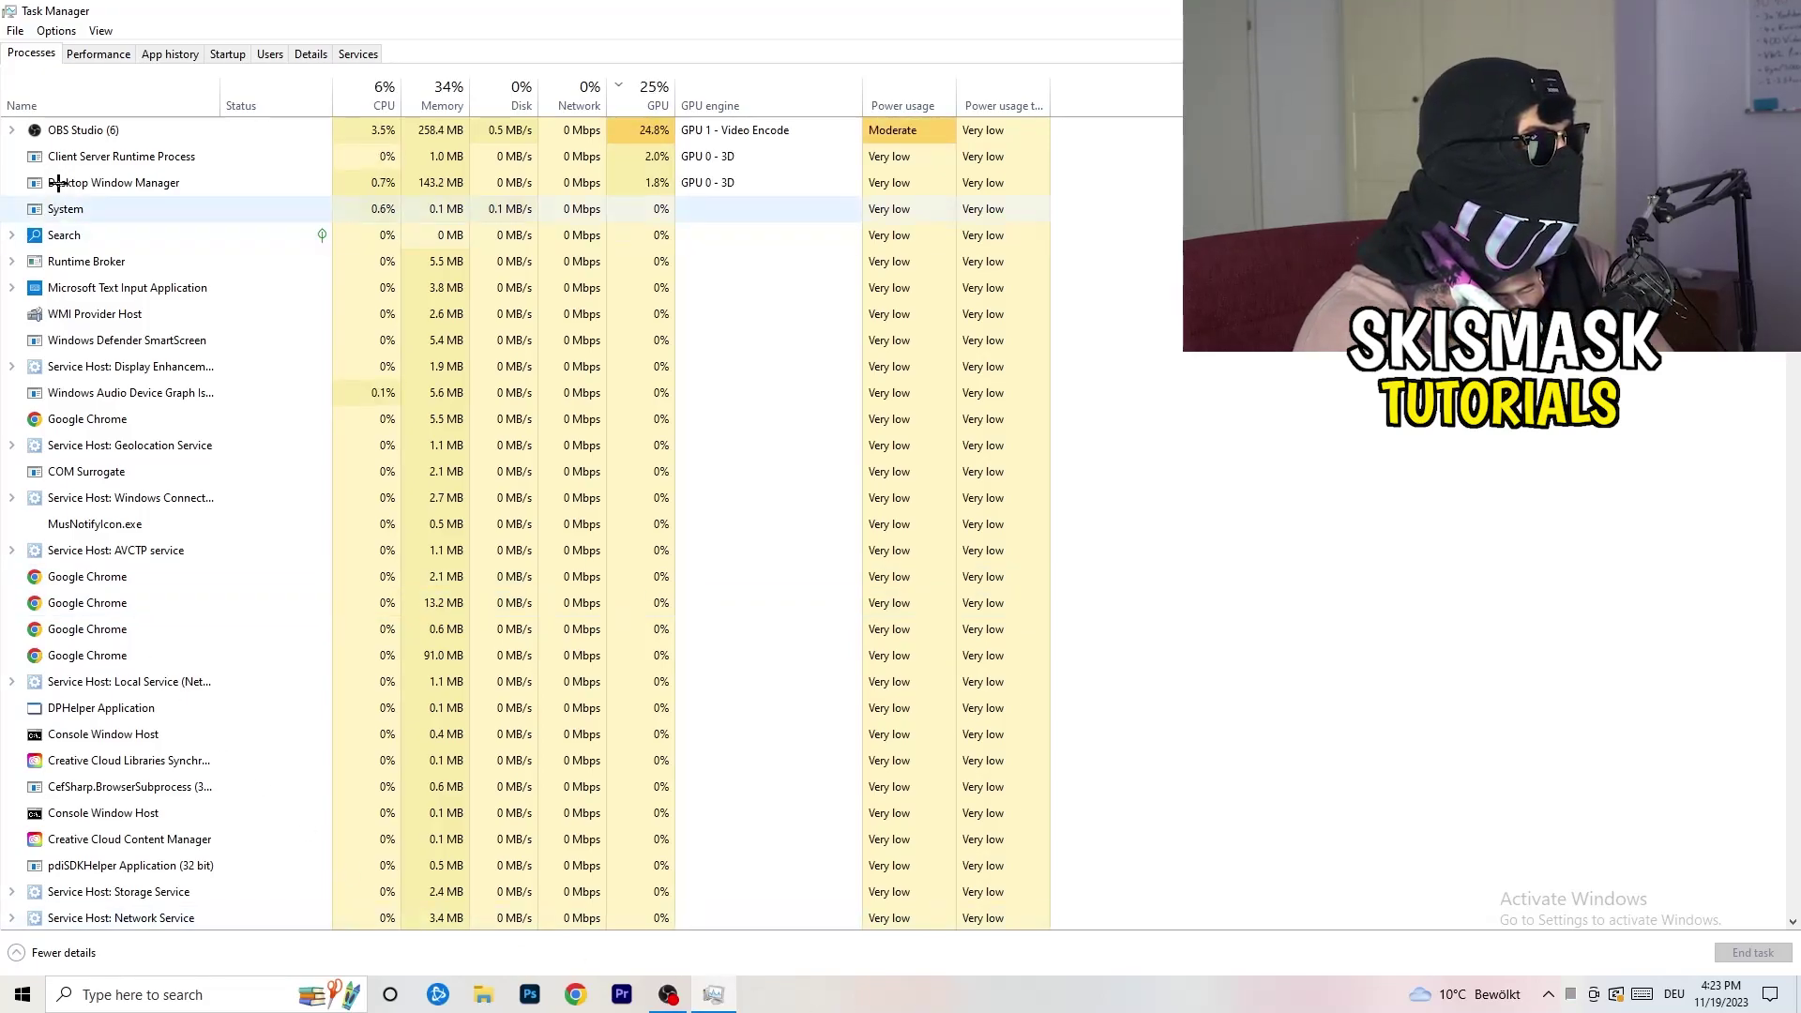
click(103, 58)
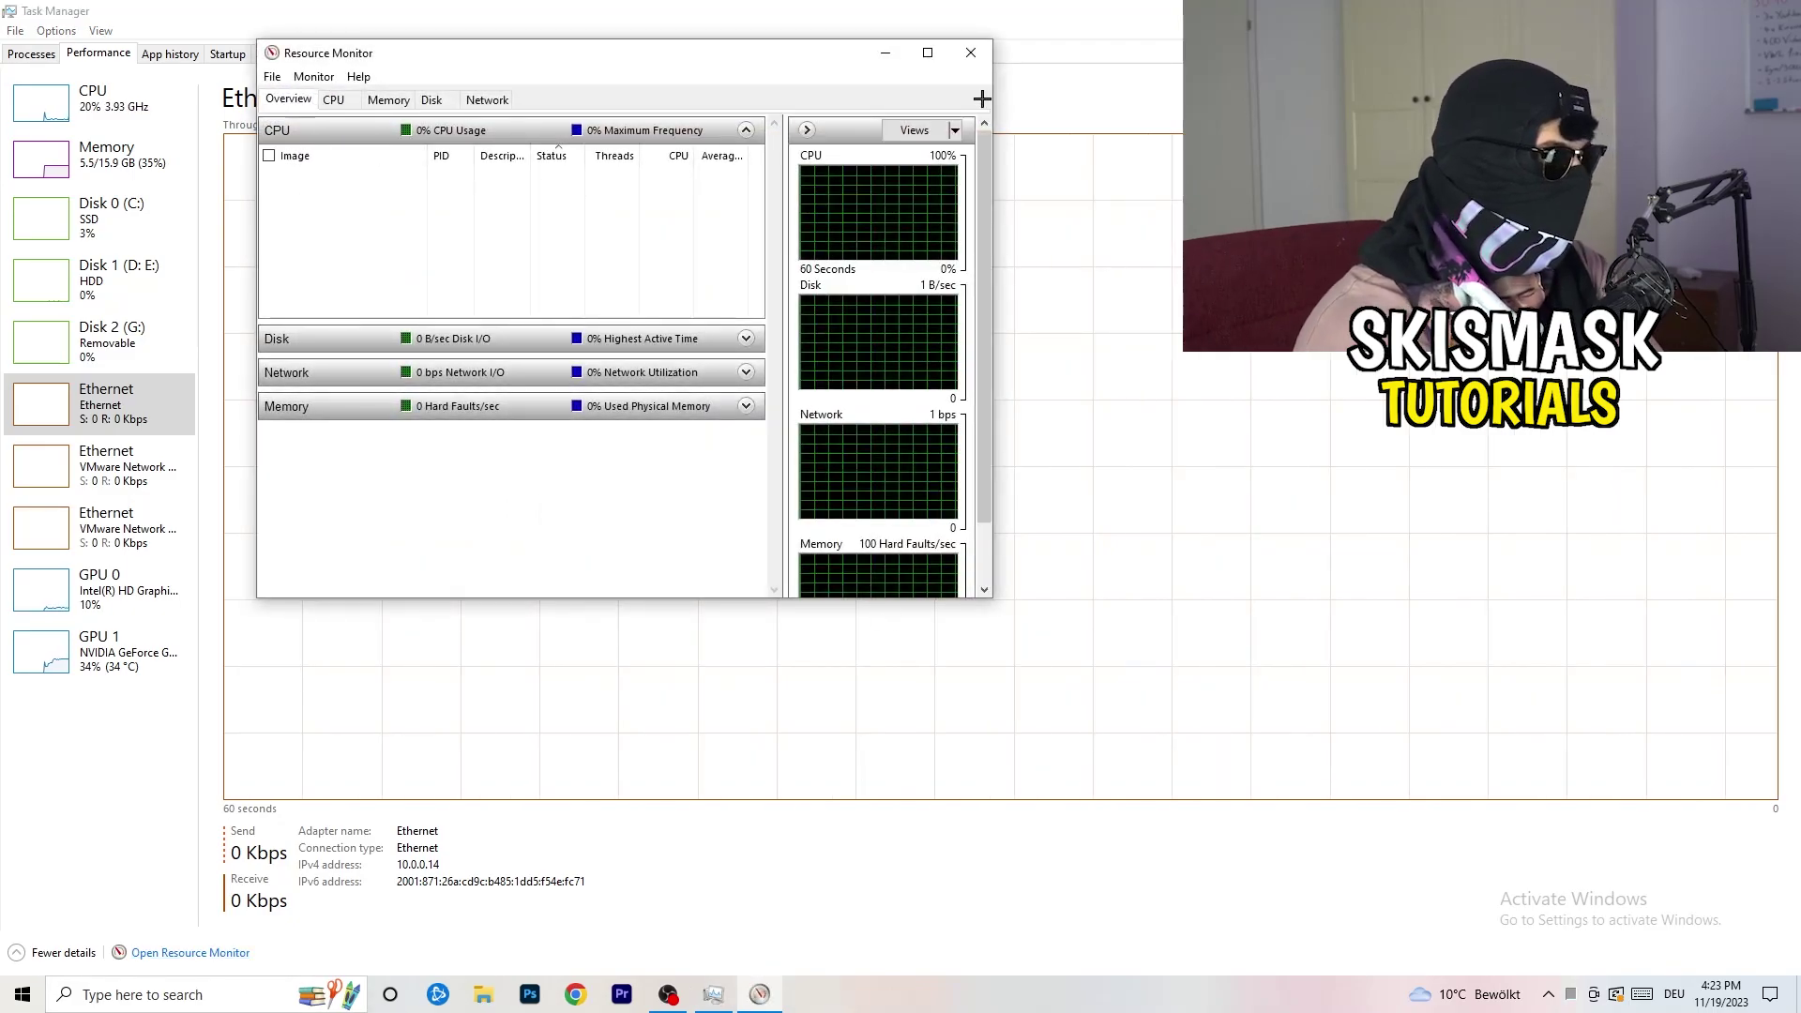
click(933, 49)
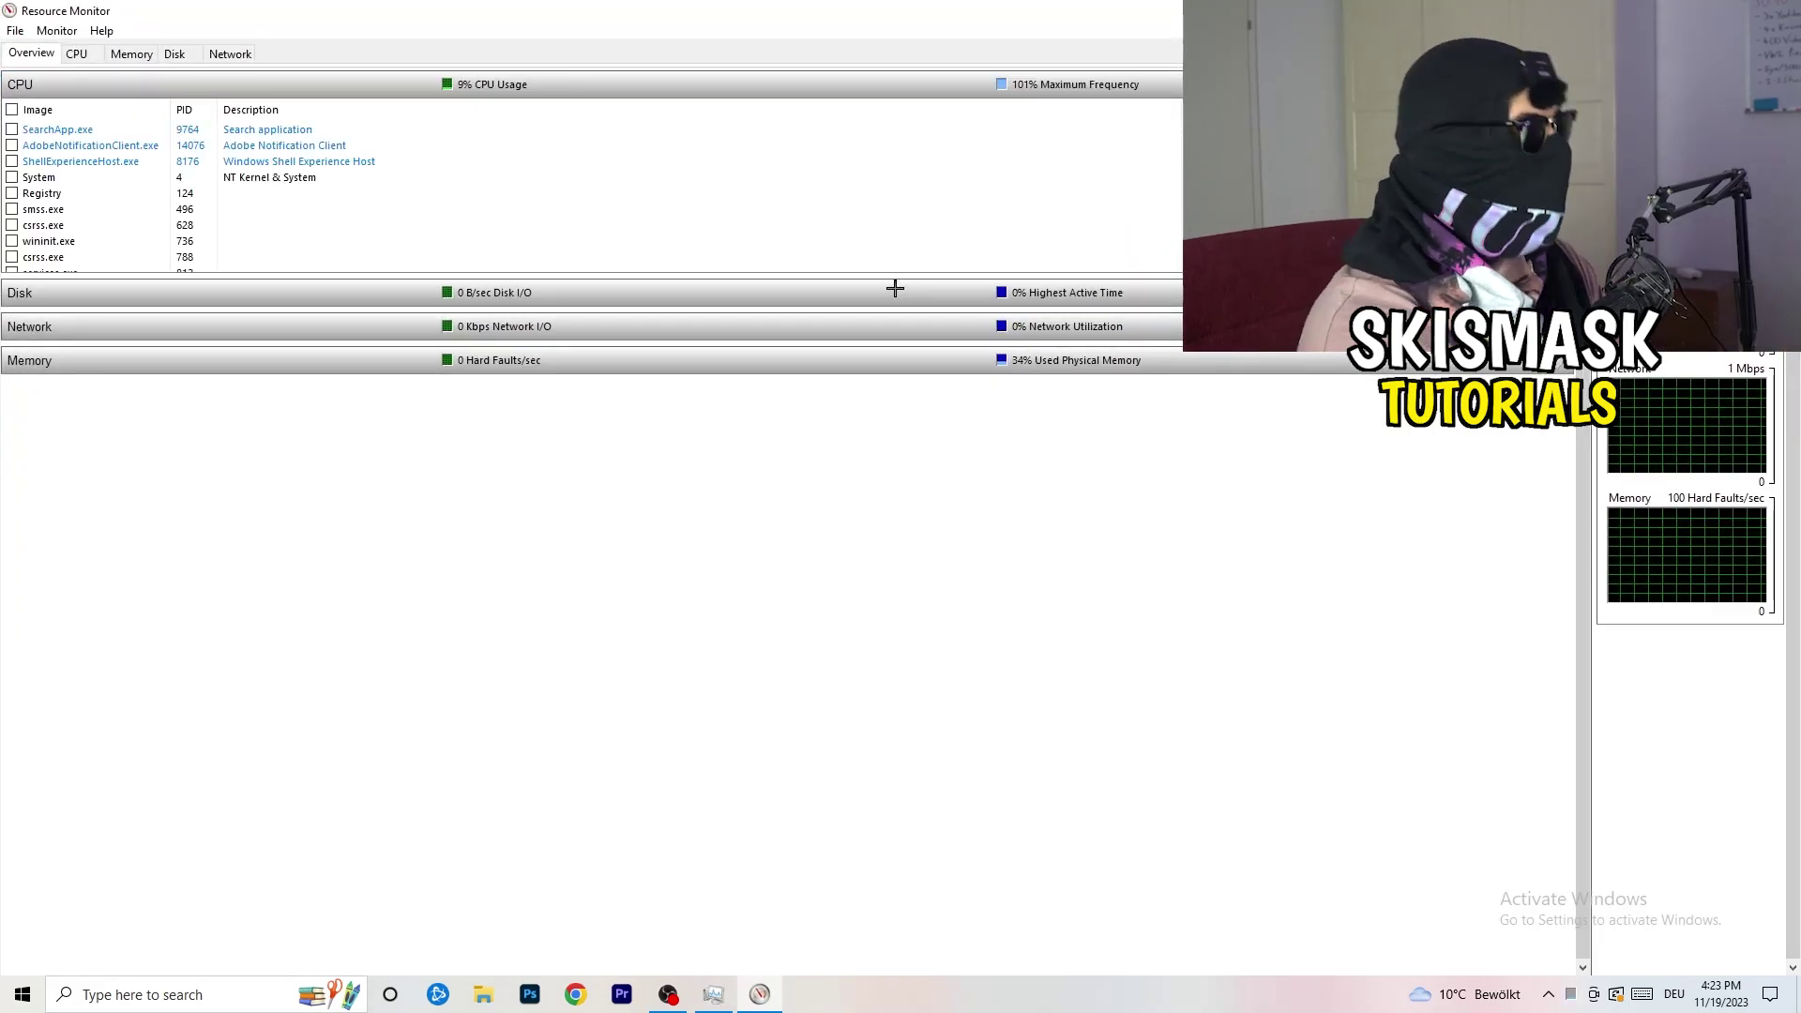
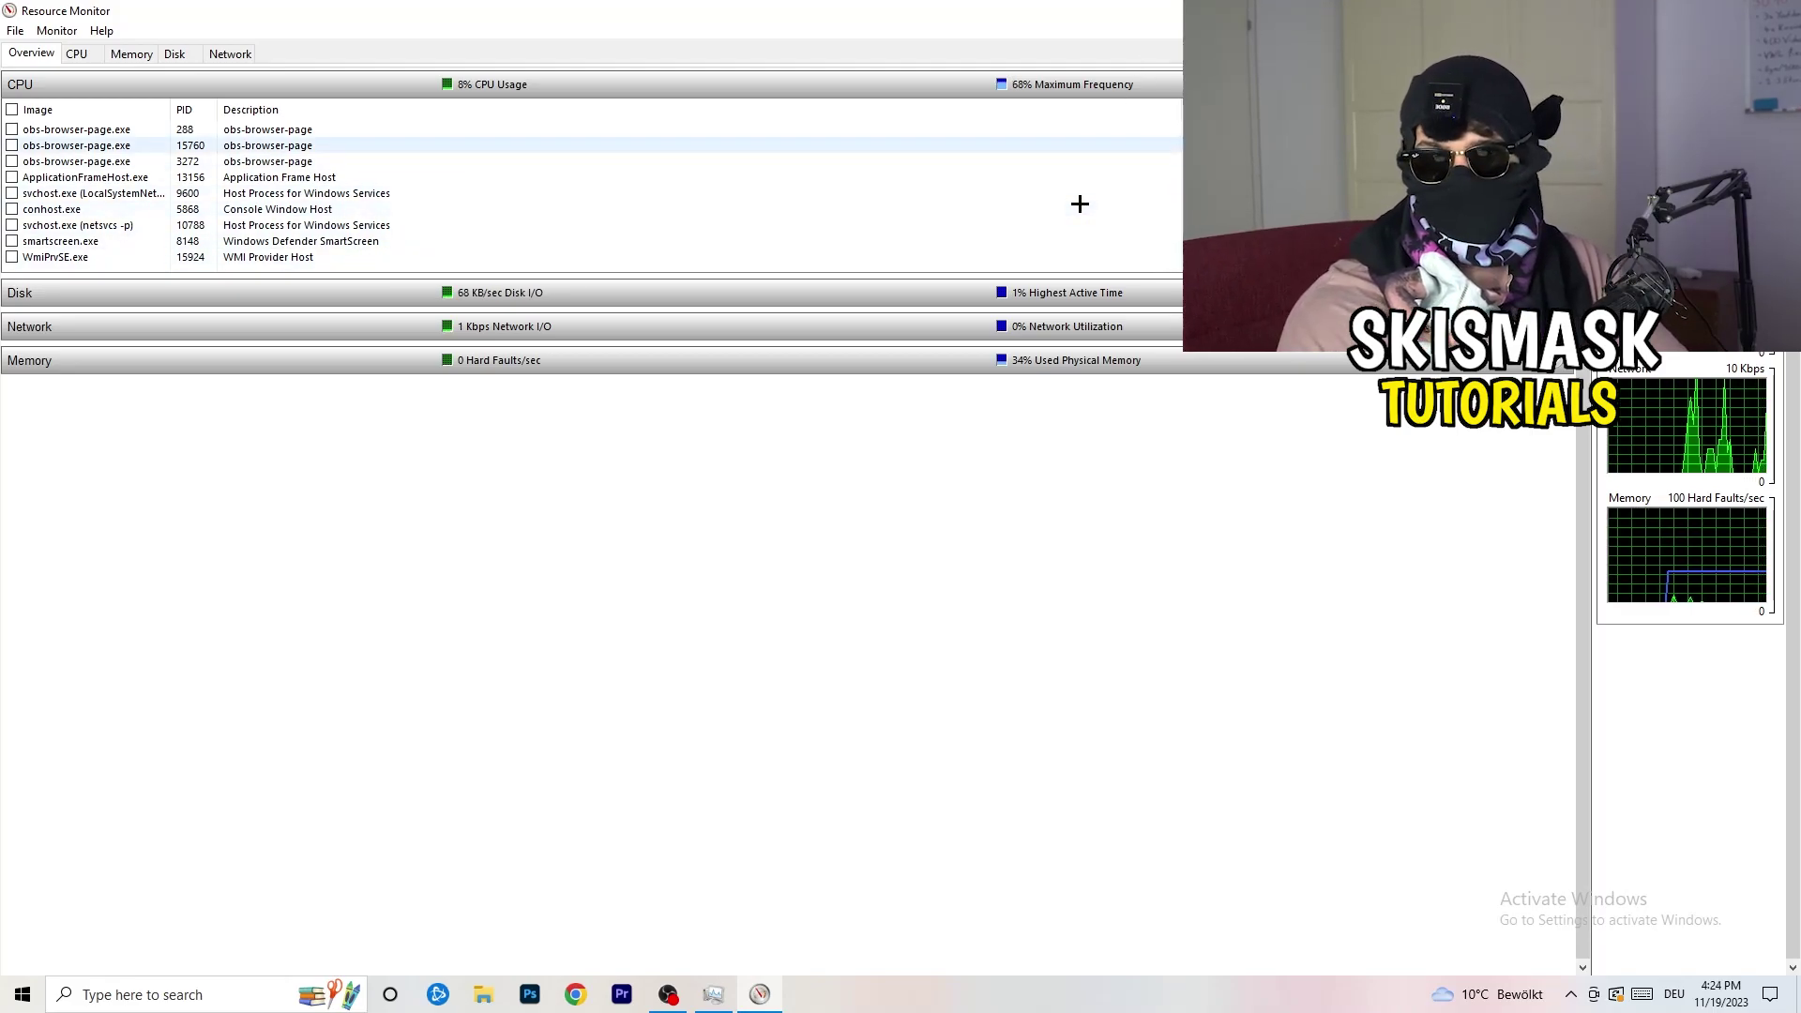
Step: Examine the processes with network activity in Resource Monitor, and close it together with Task Manager
right_click(1072, 209)
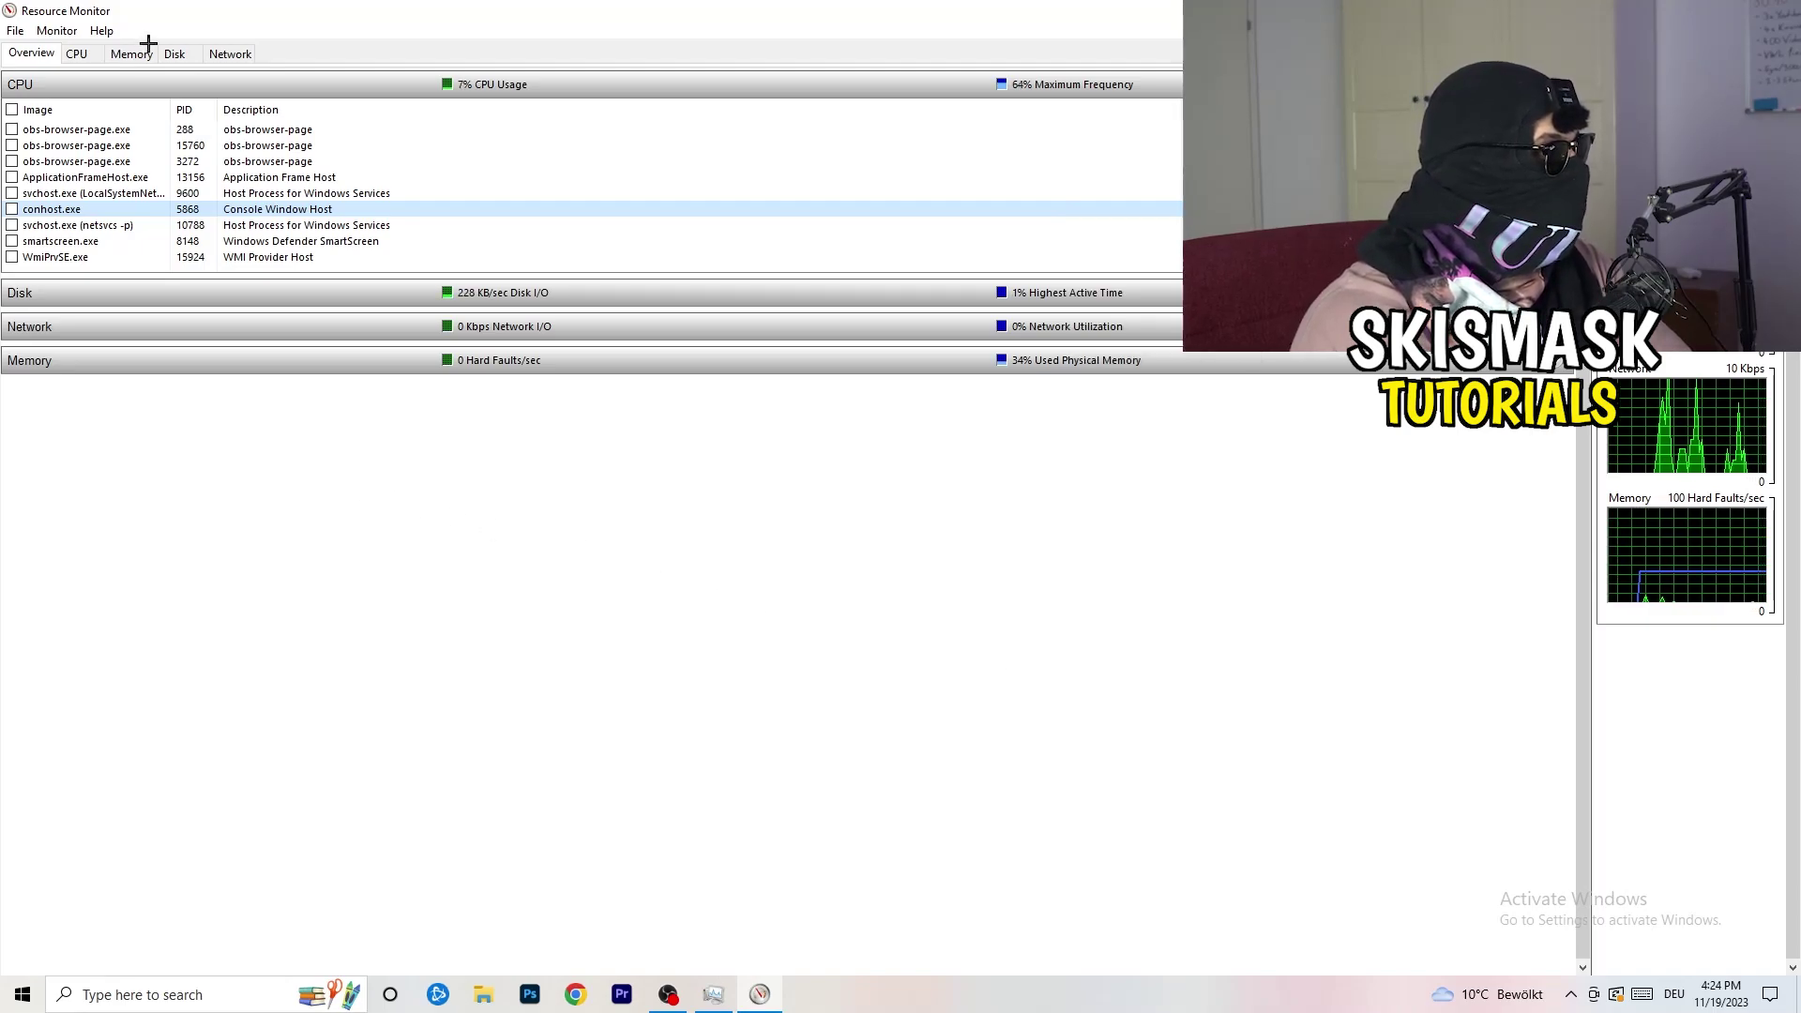
click(230, 53)
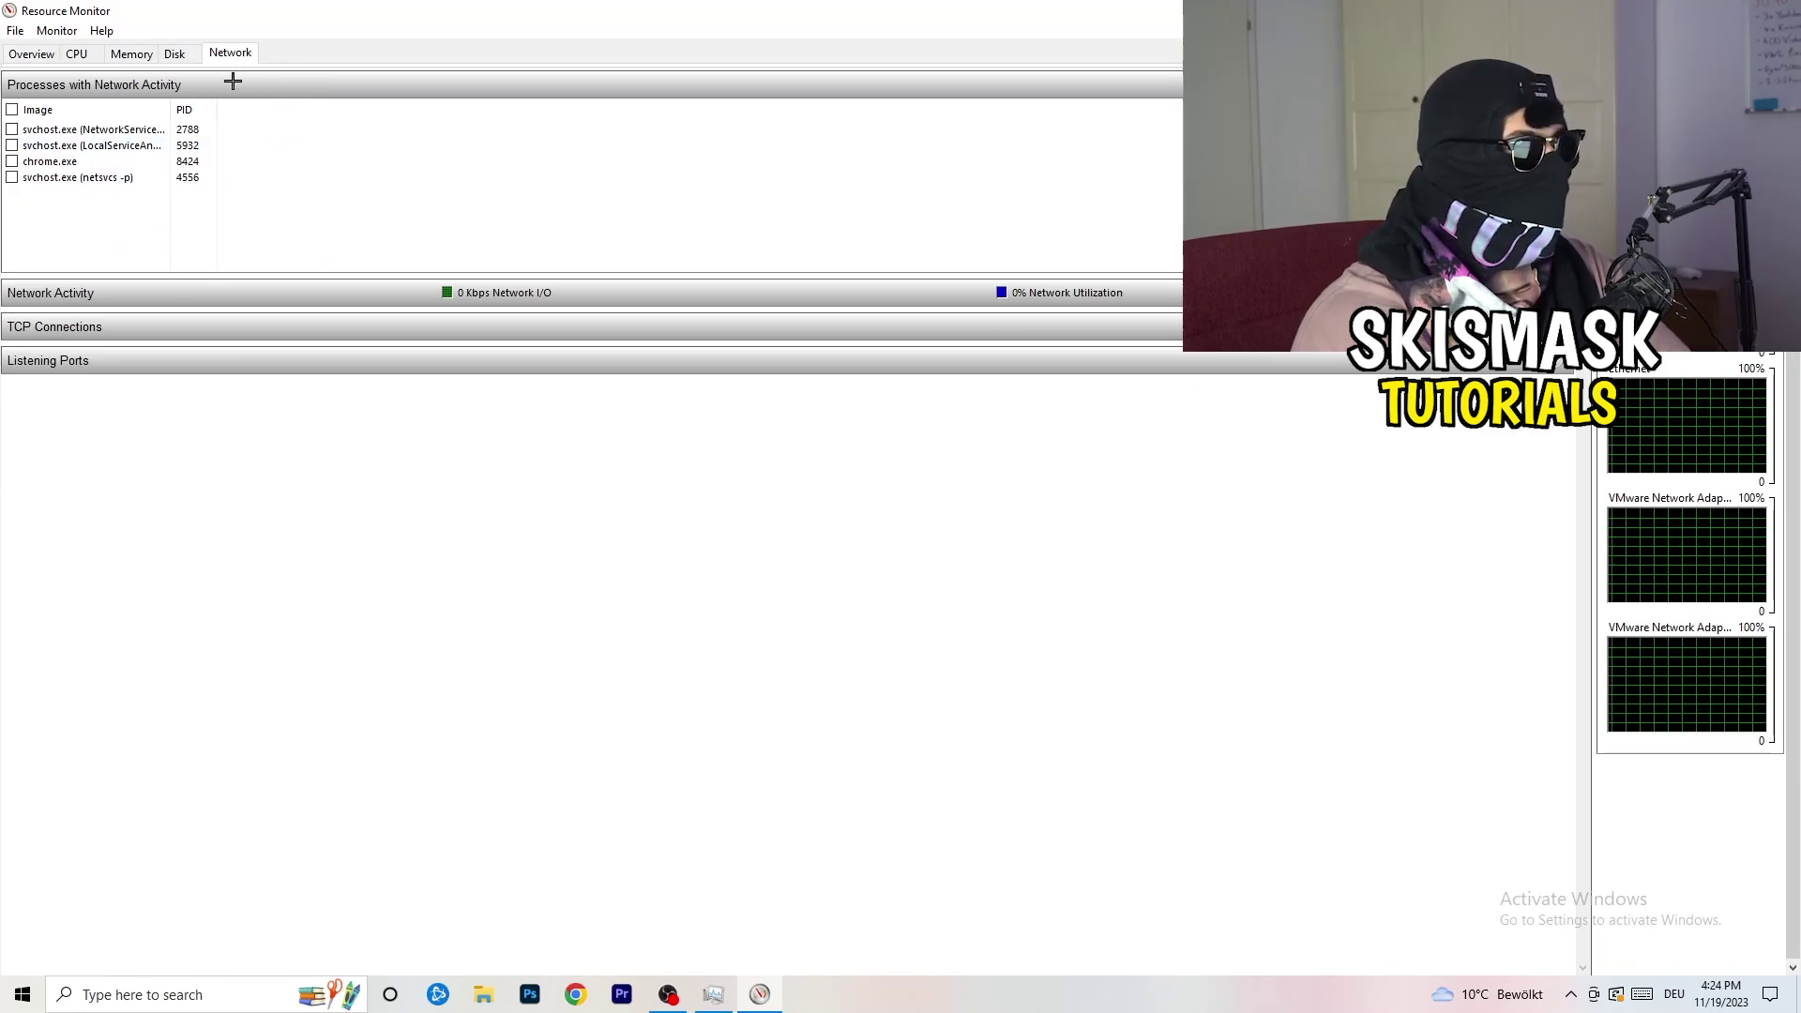
click(32, 54)
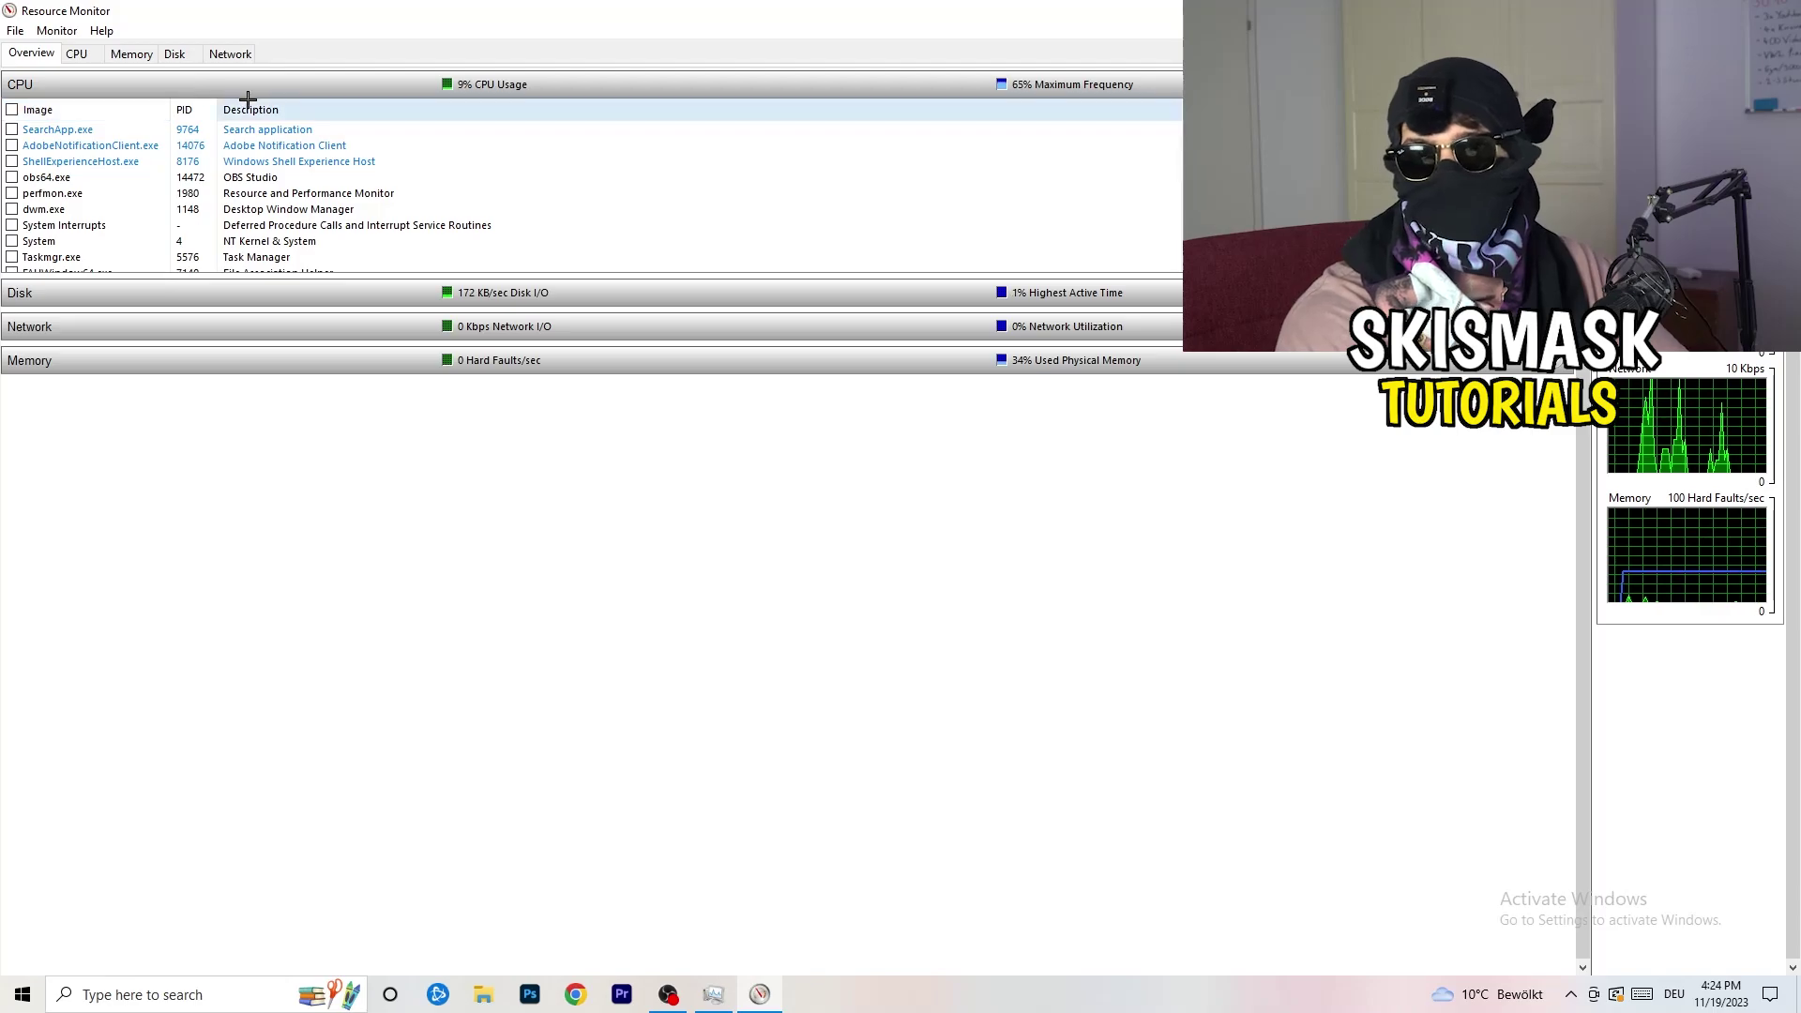
click(229, 54)
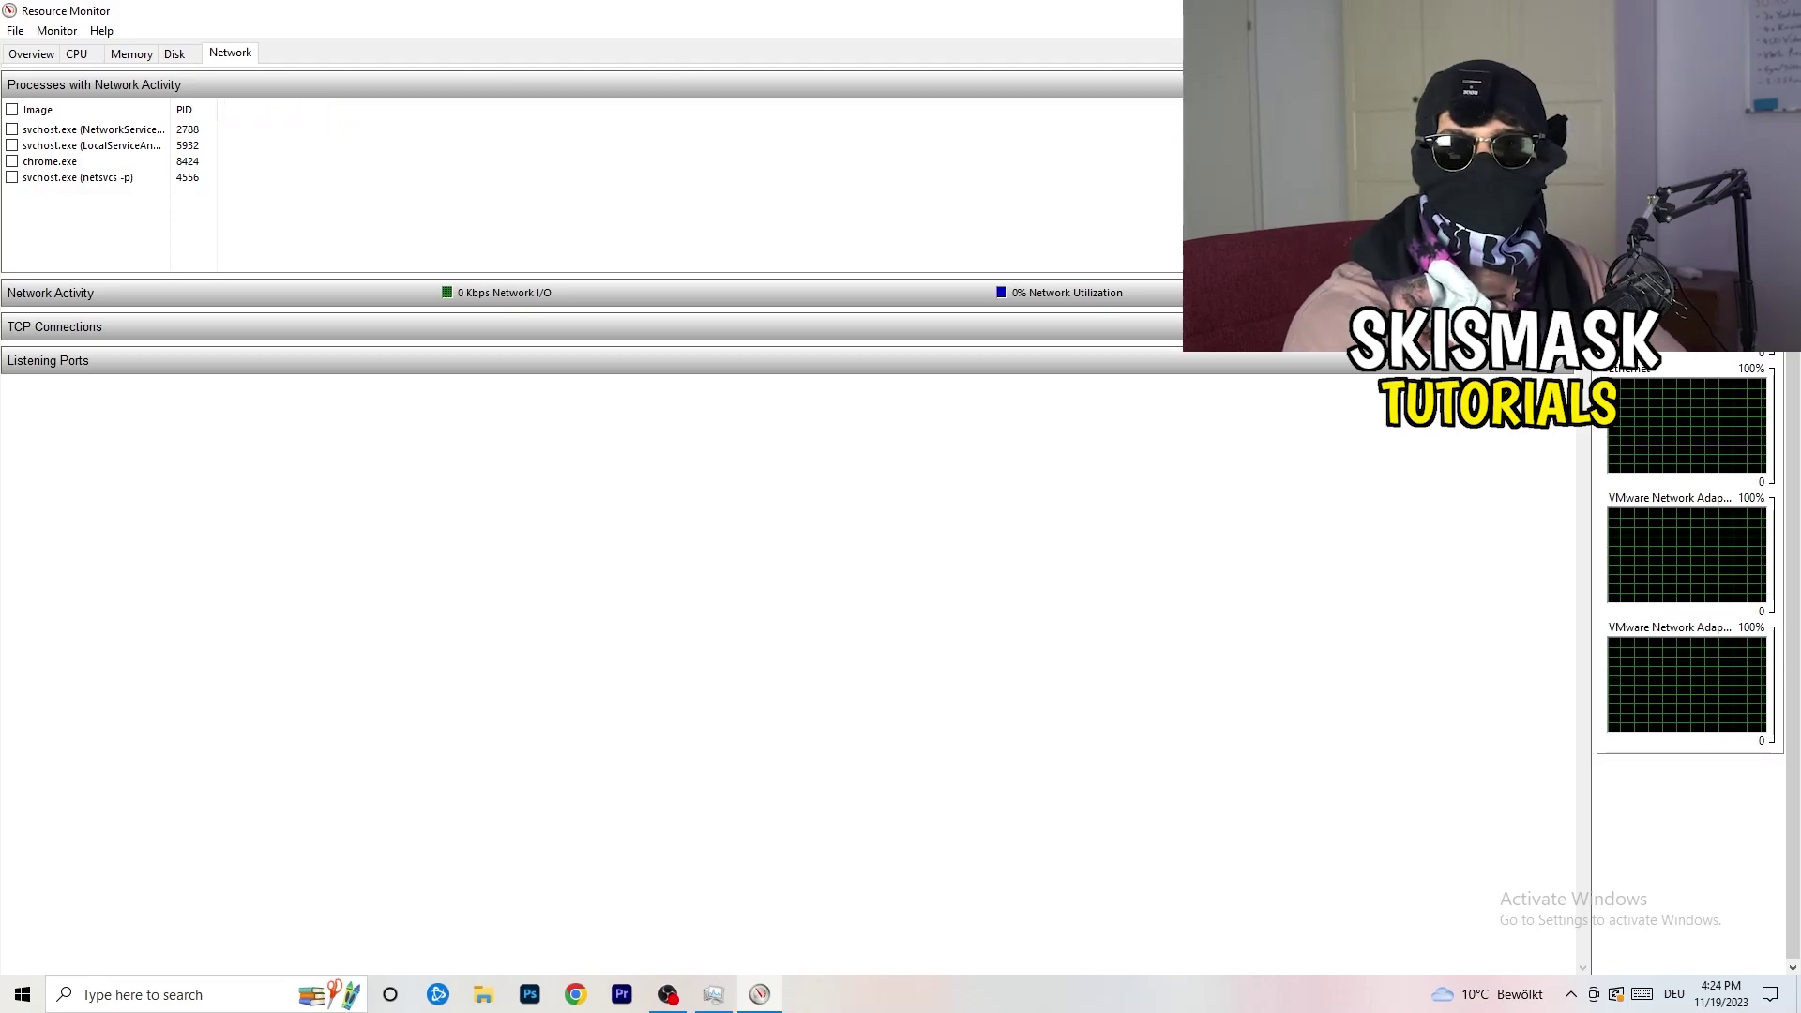
key(alt+F4)
key(alt+F4)
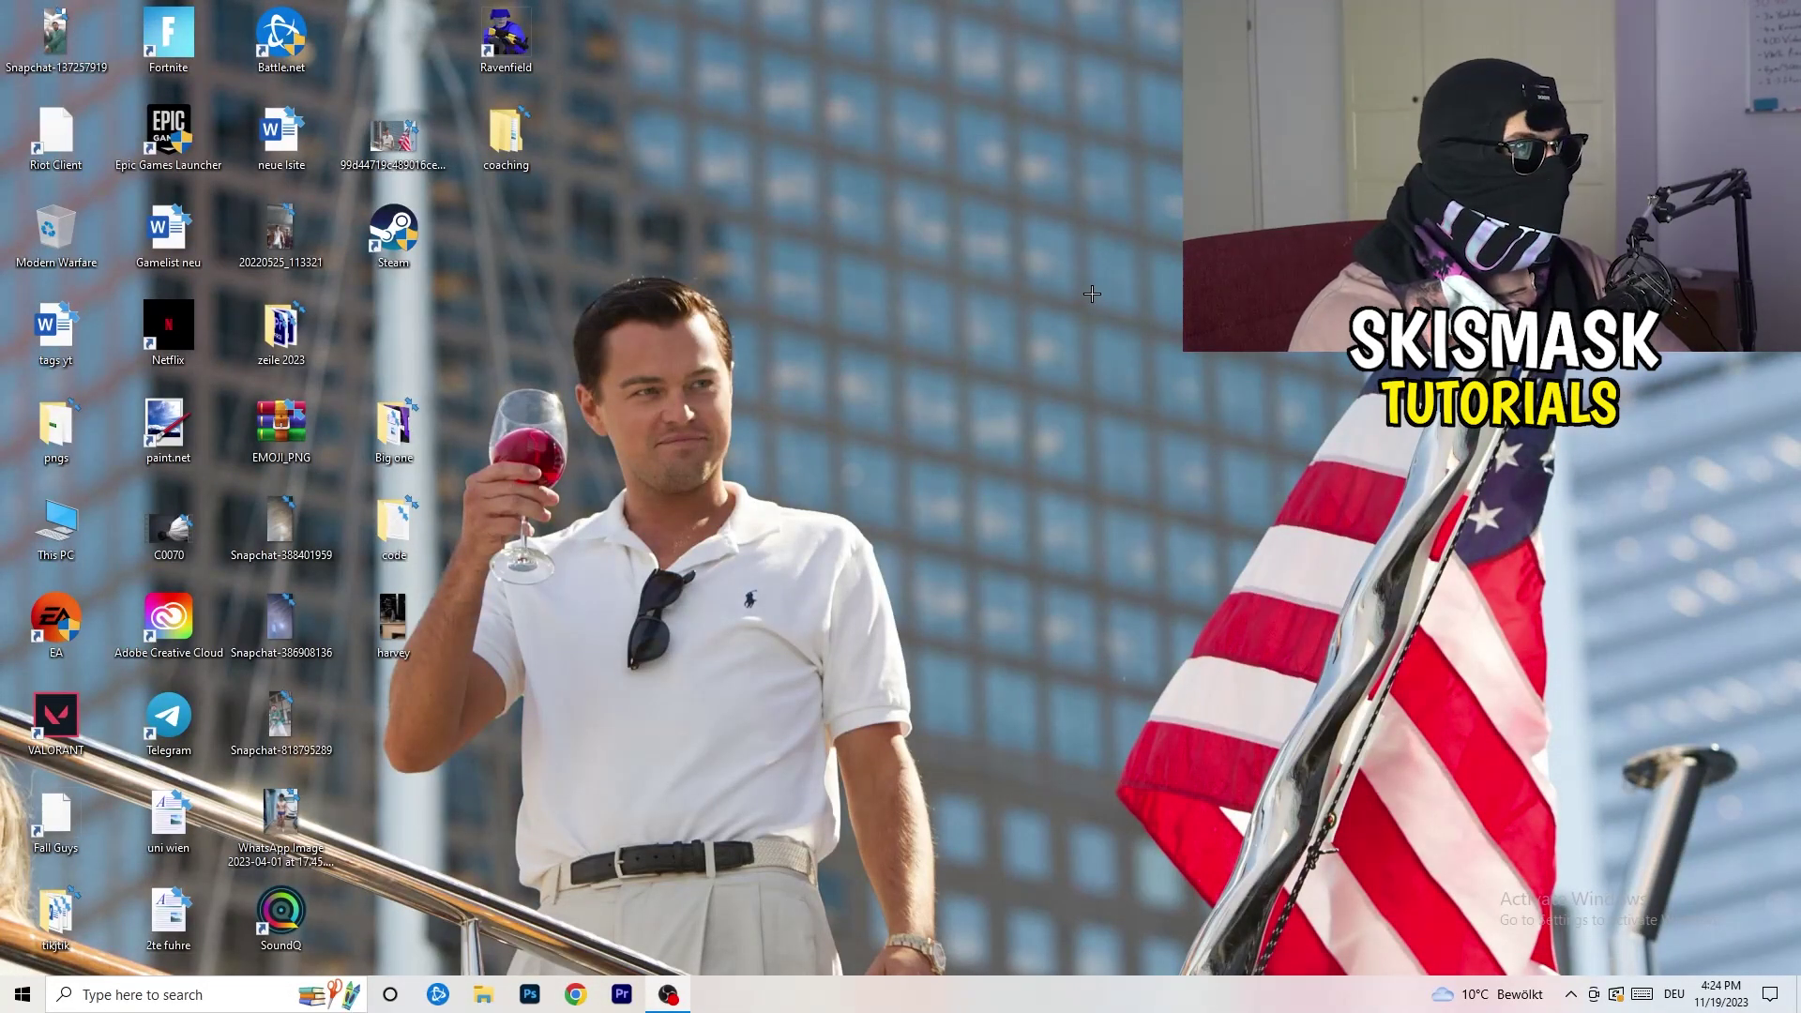
Step: Open the Network & Internet status page in Windows Settings
click(22, 994)
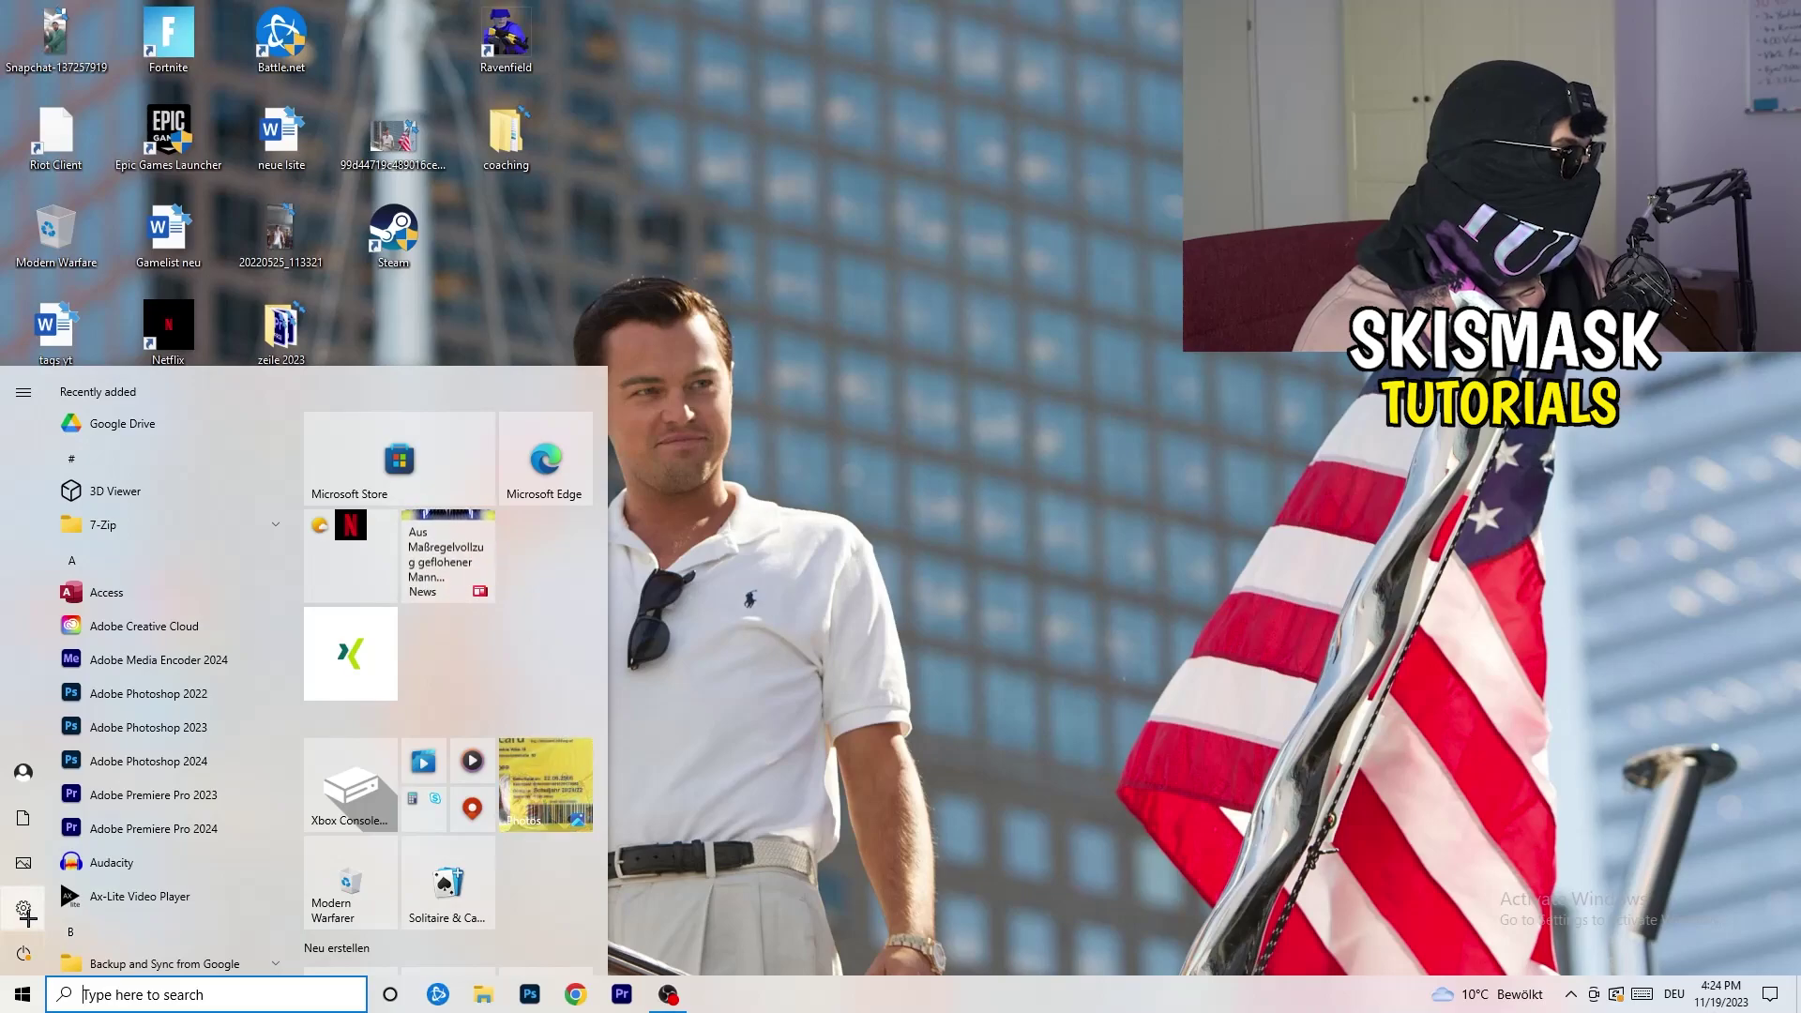
key(super+i)
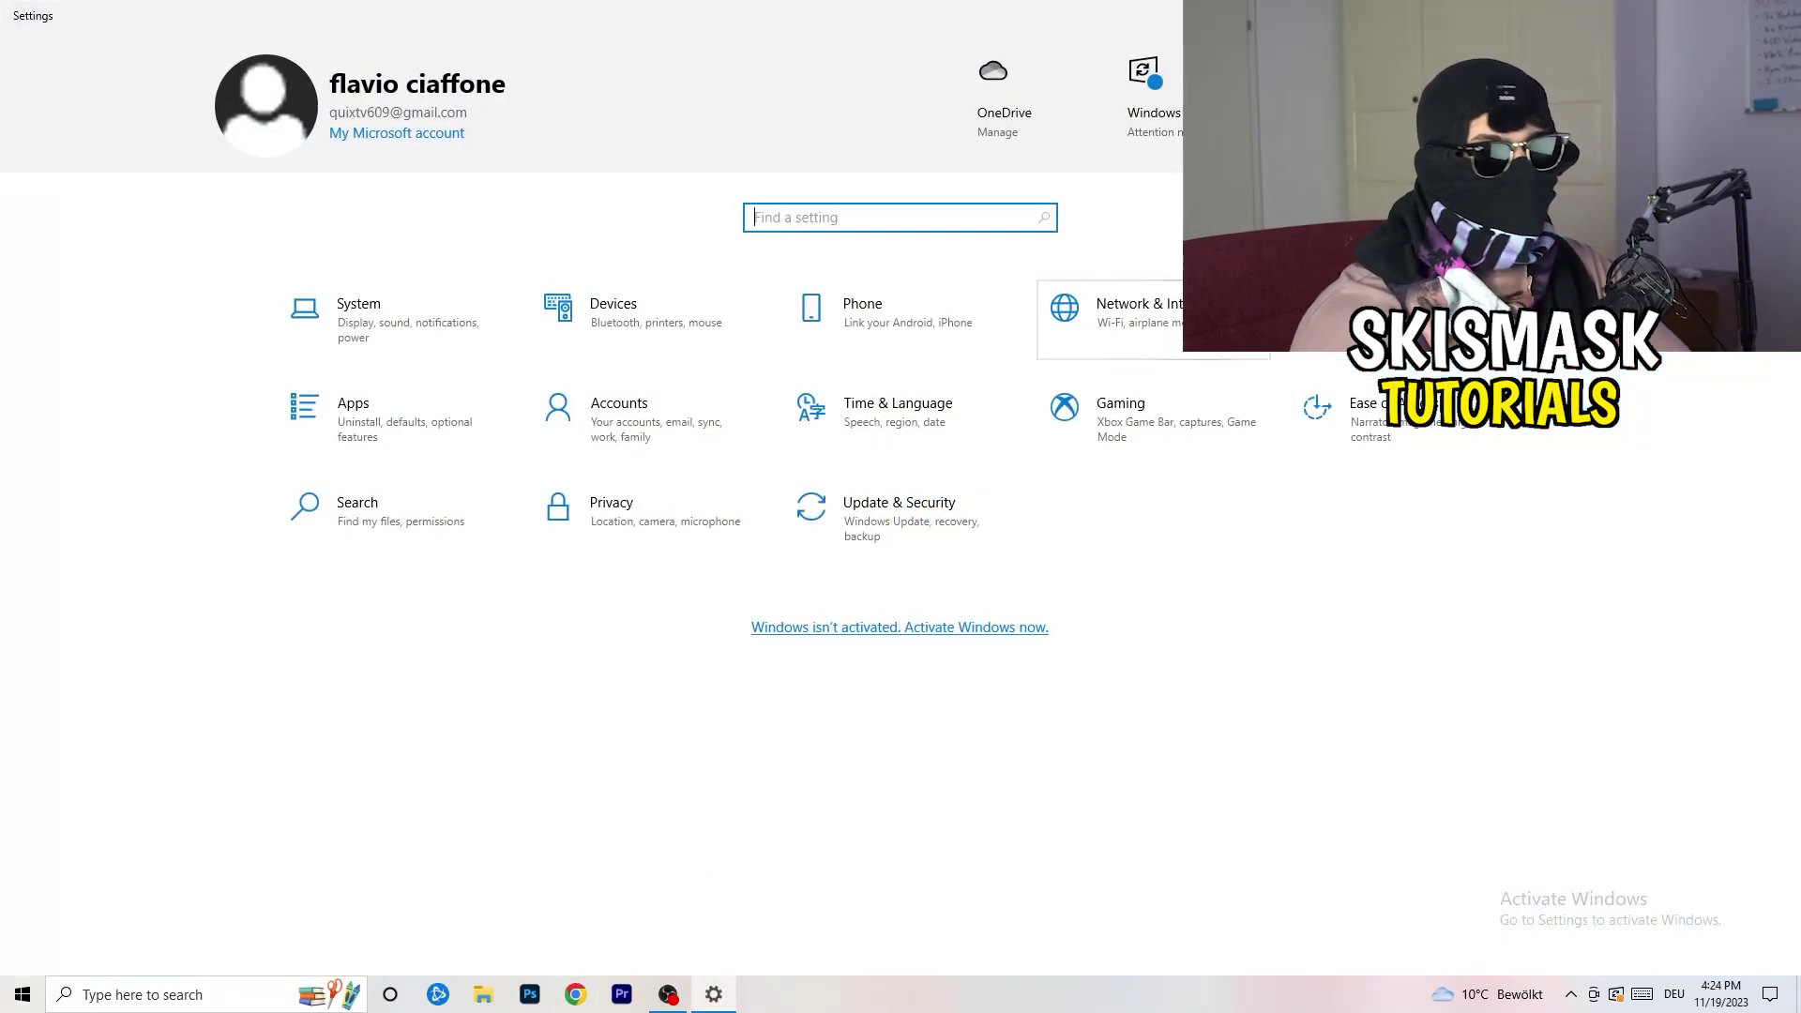
click(1125, 318)
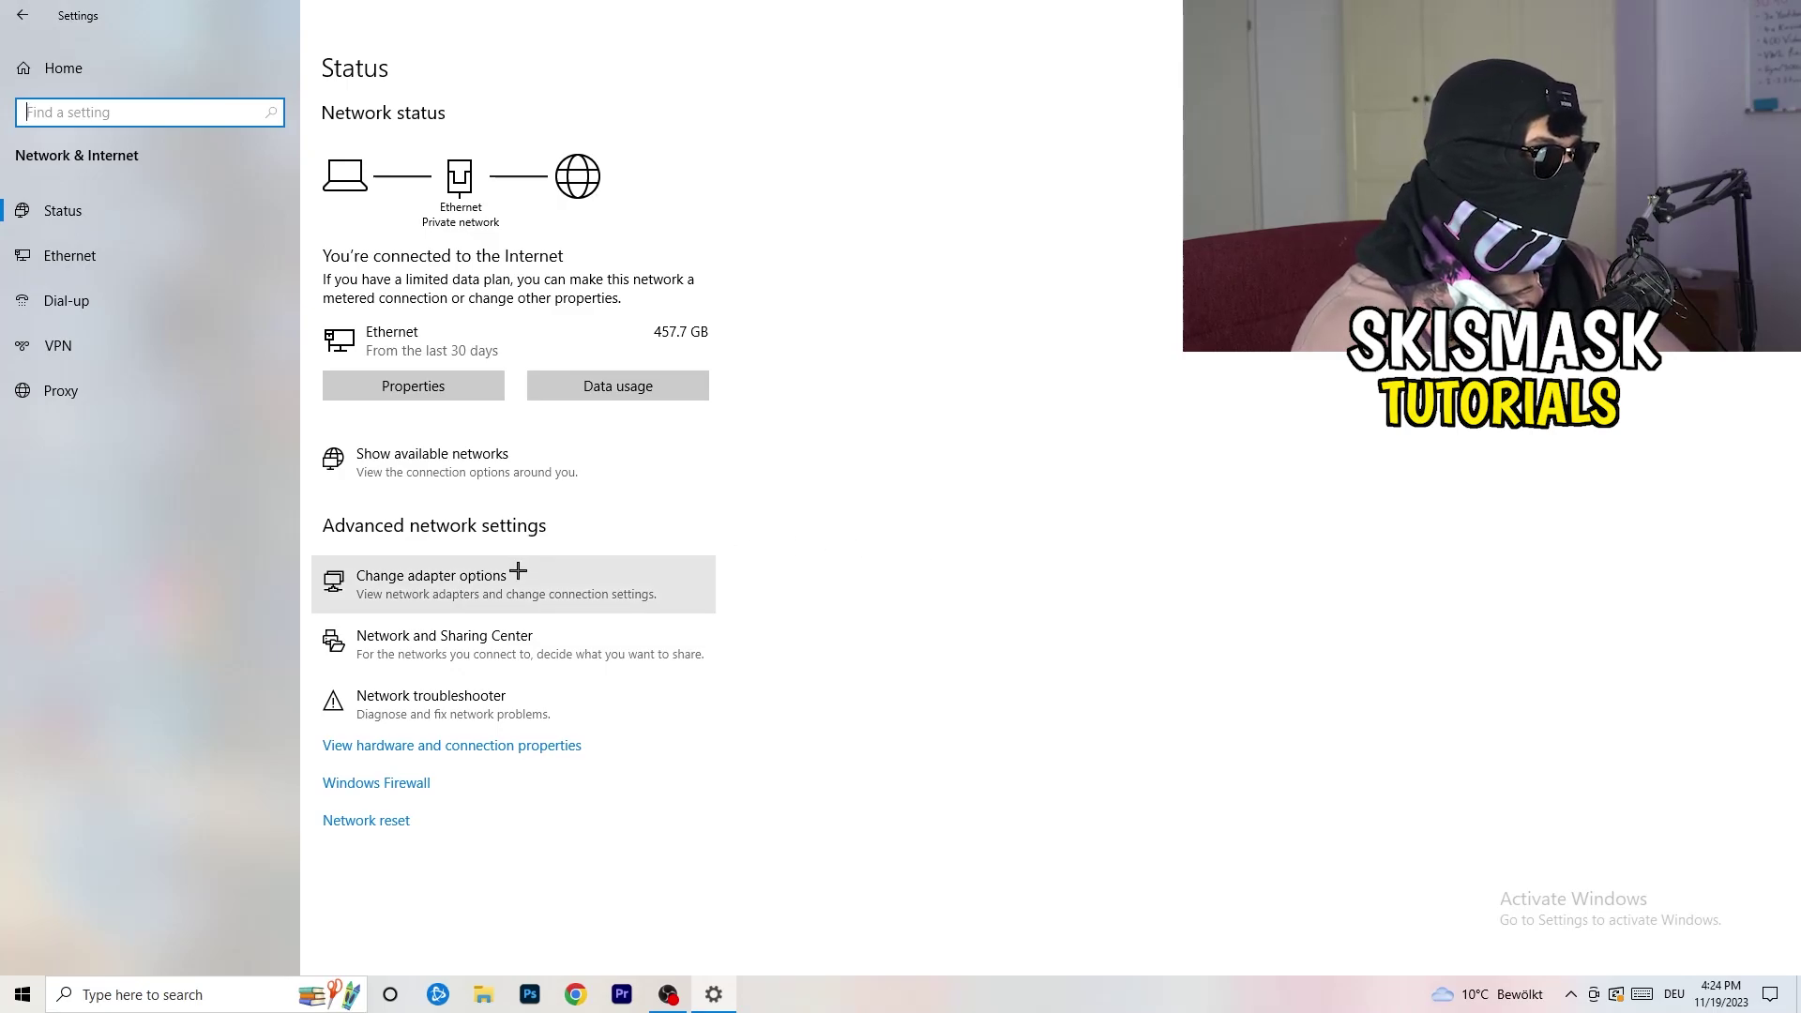
Step: Try diagnosing all network adapters with the network troubleshooter, and cancel the diagnosis
click(467, 715)
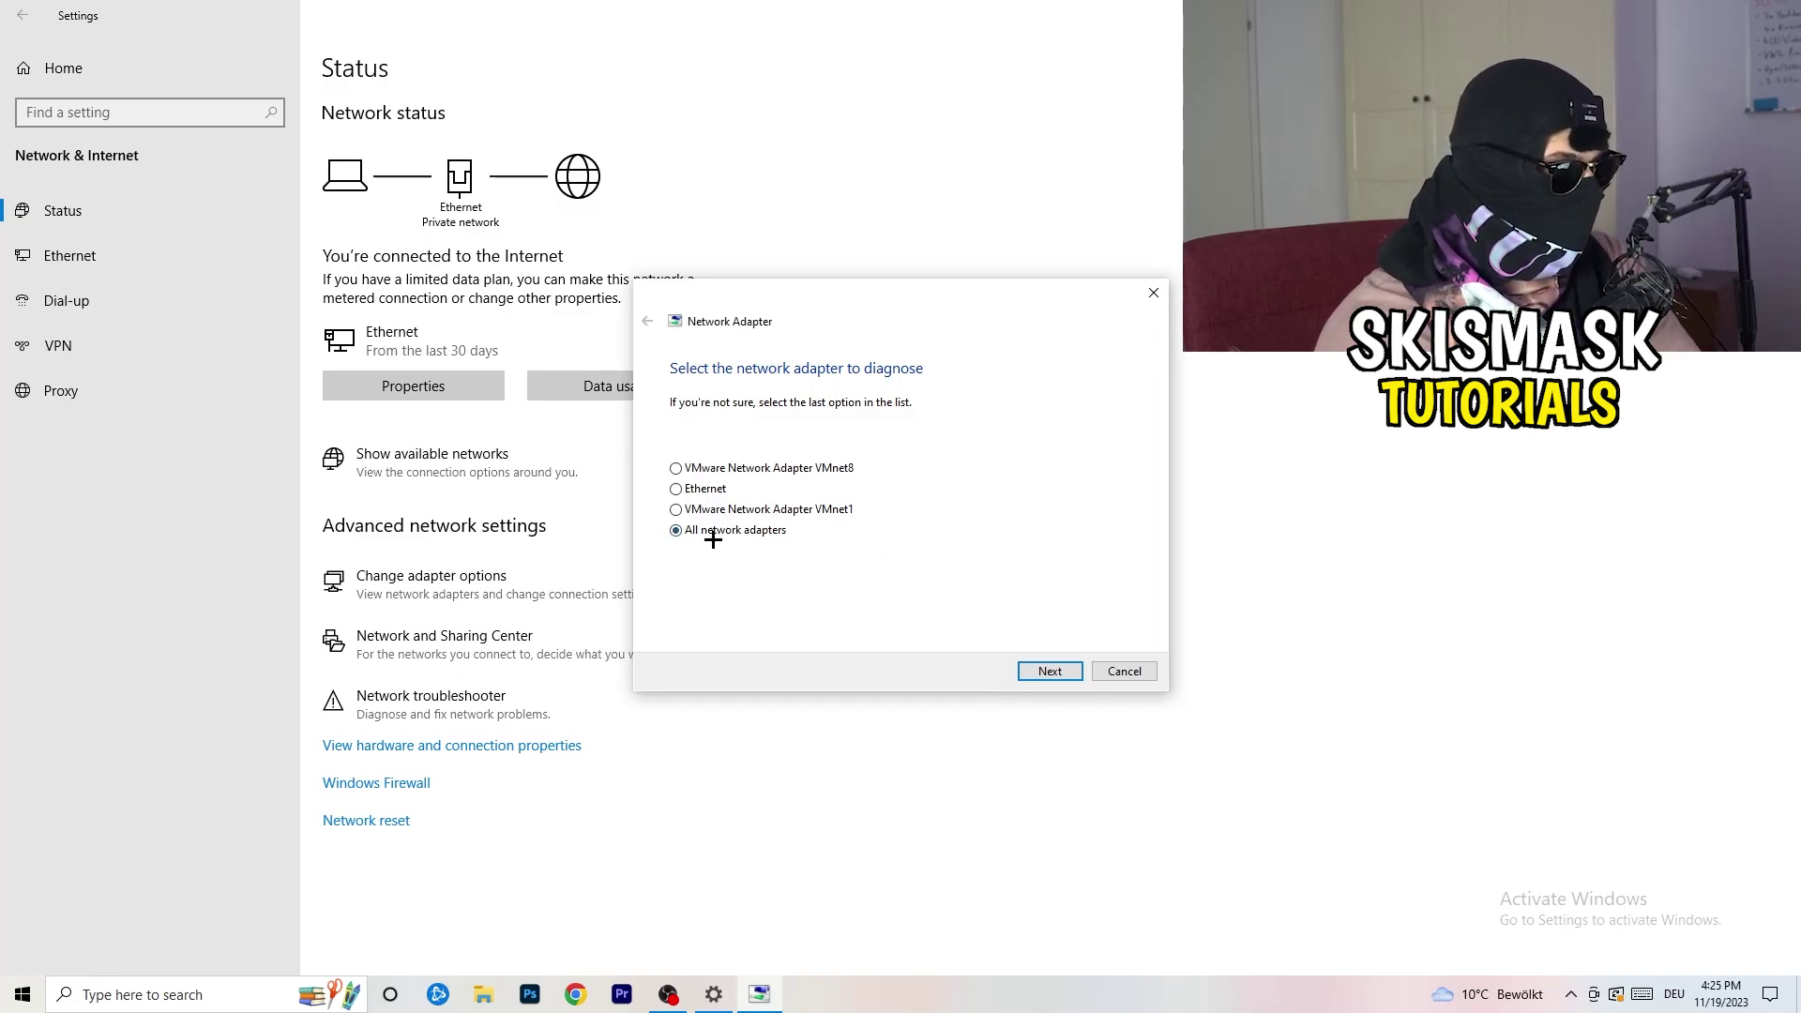
click(1048, 671)
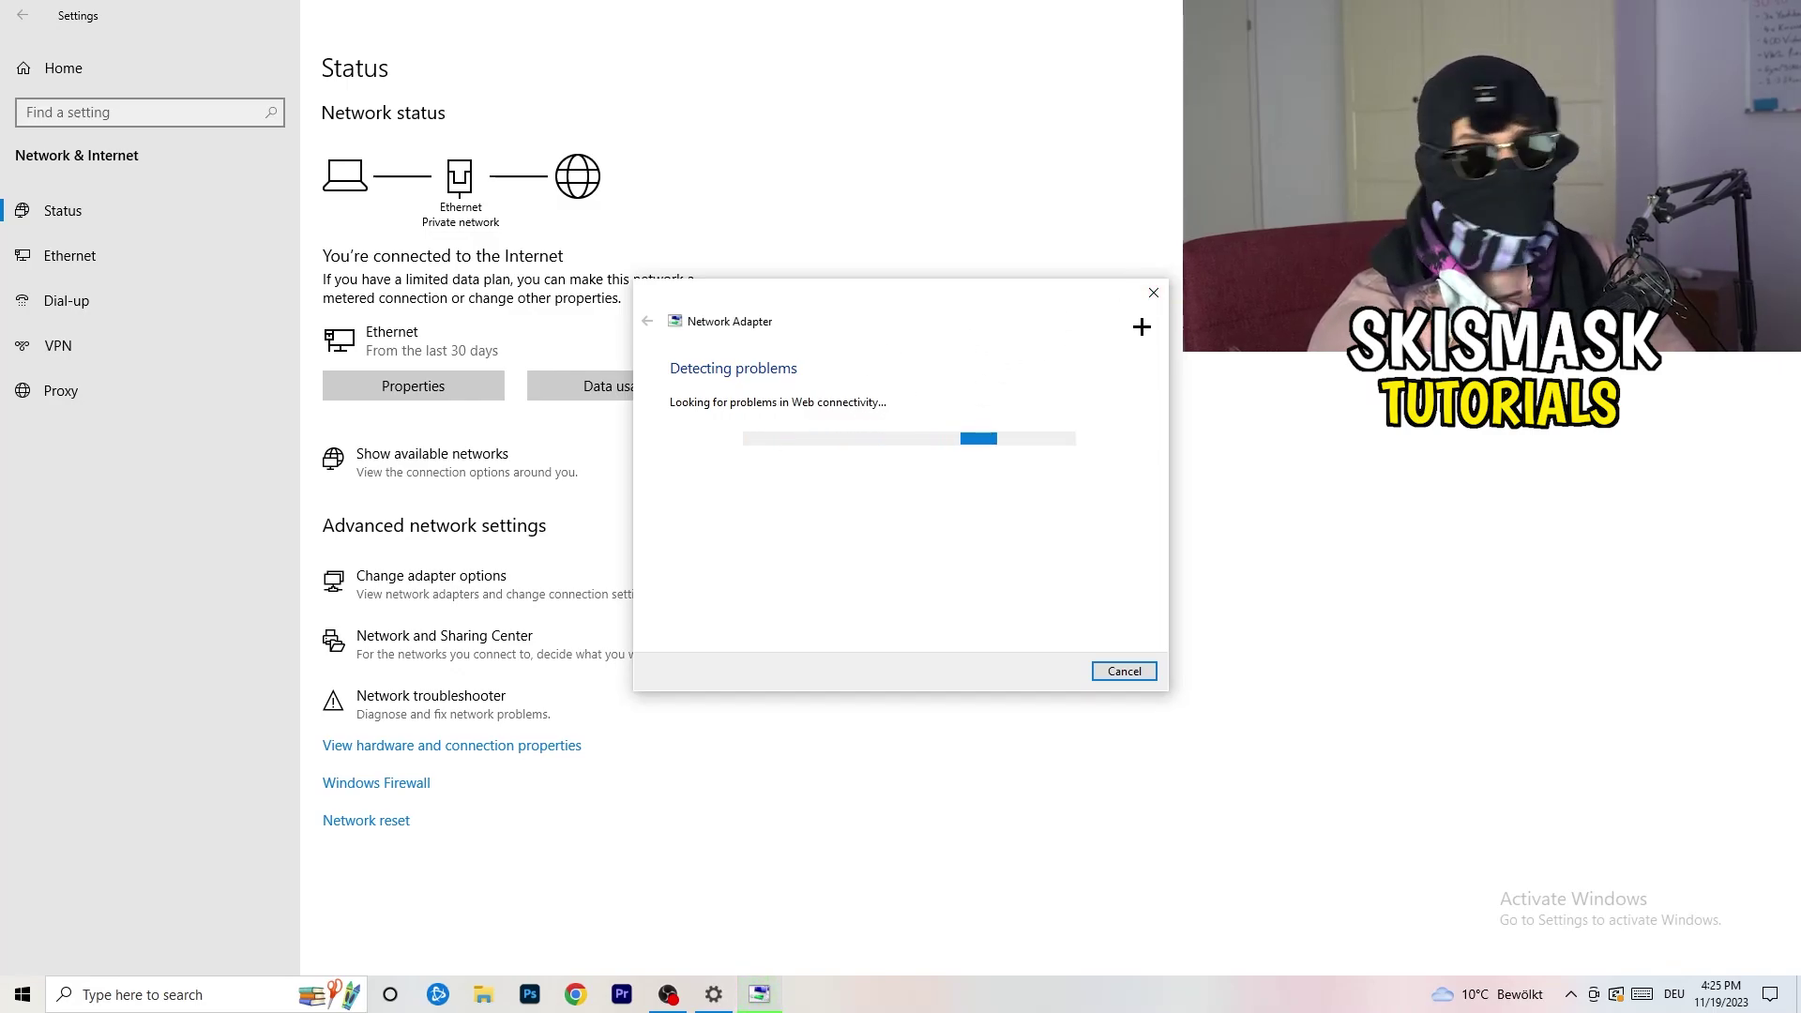
click(1153, 292)
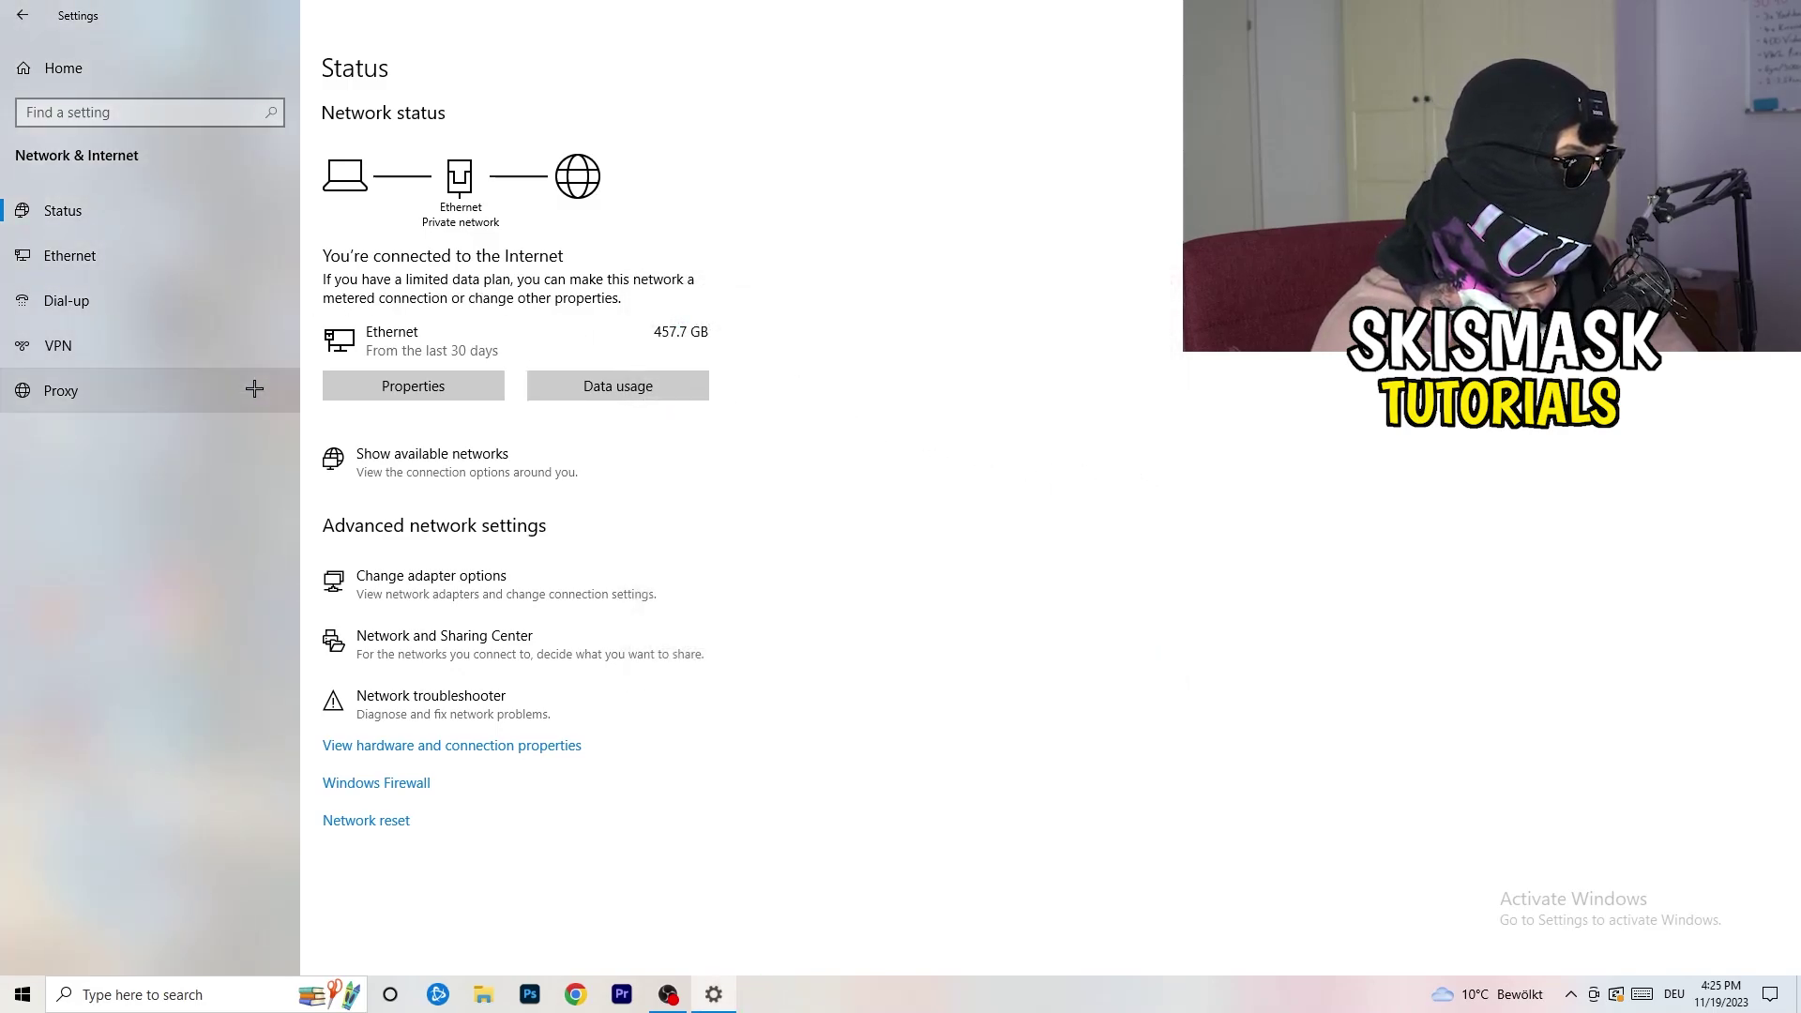
Step: Bring up the network adapter options in a maximized window and disable the Ethernet adapter
click(476, 590)
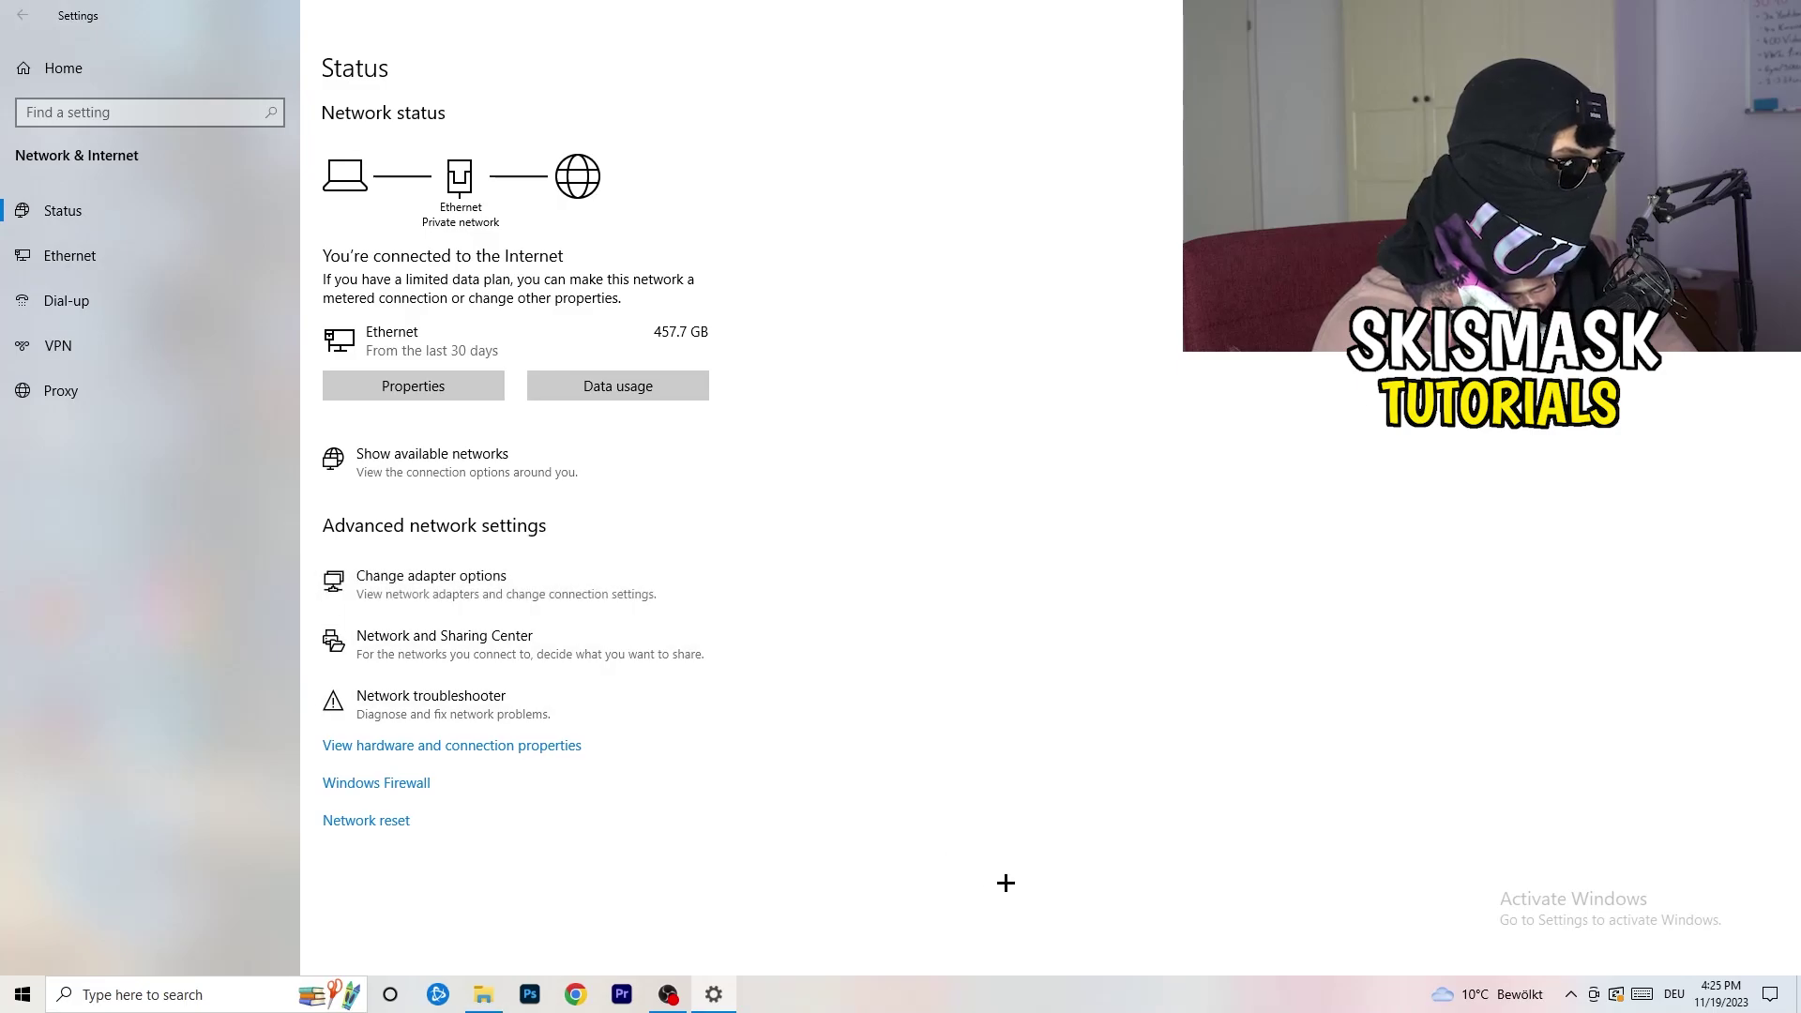
key(super+Up)
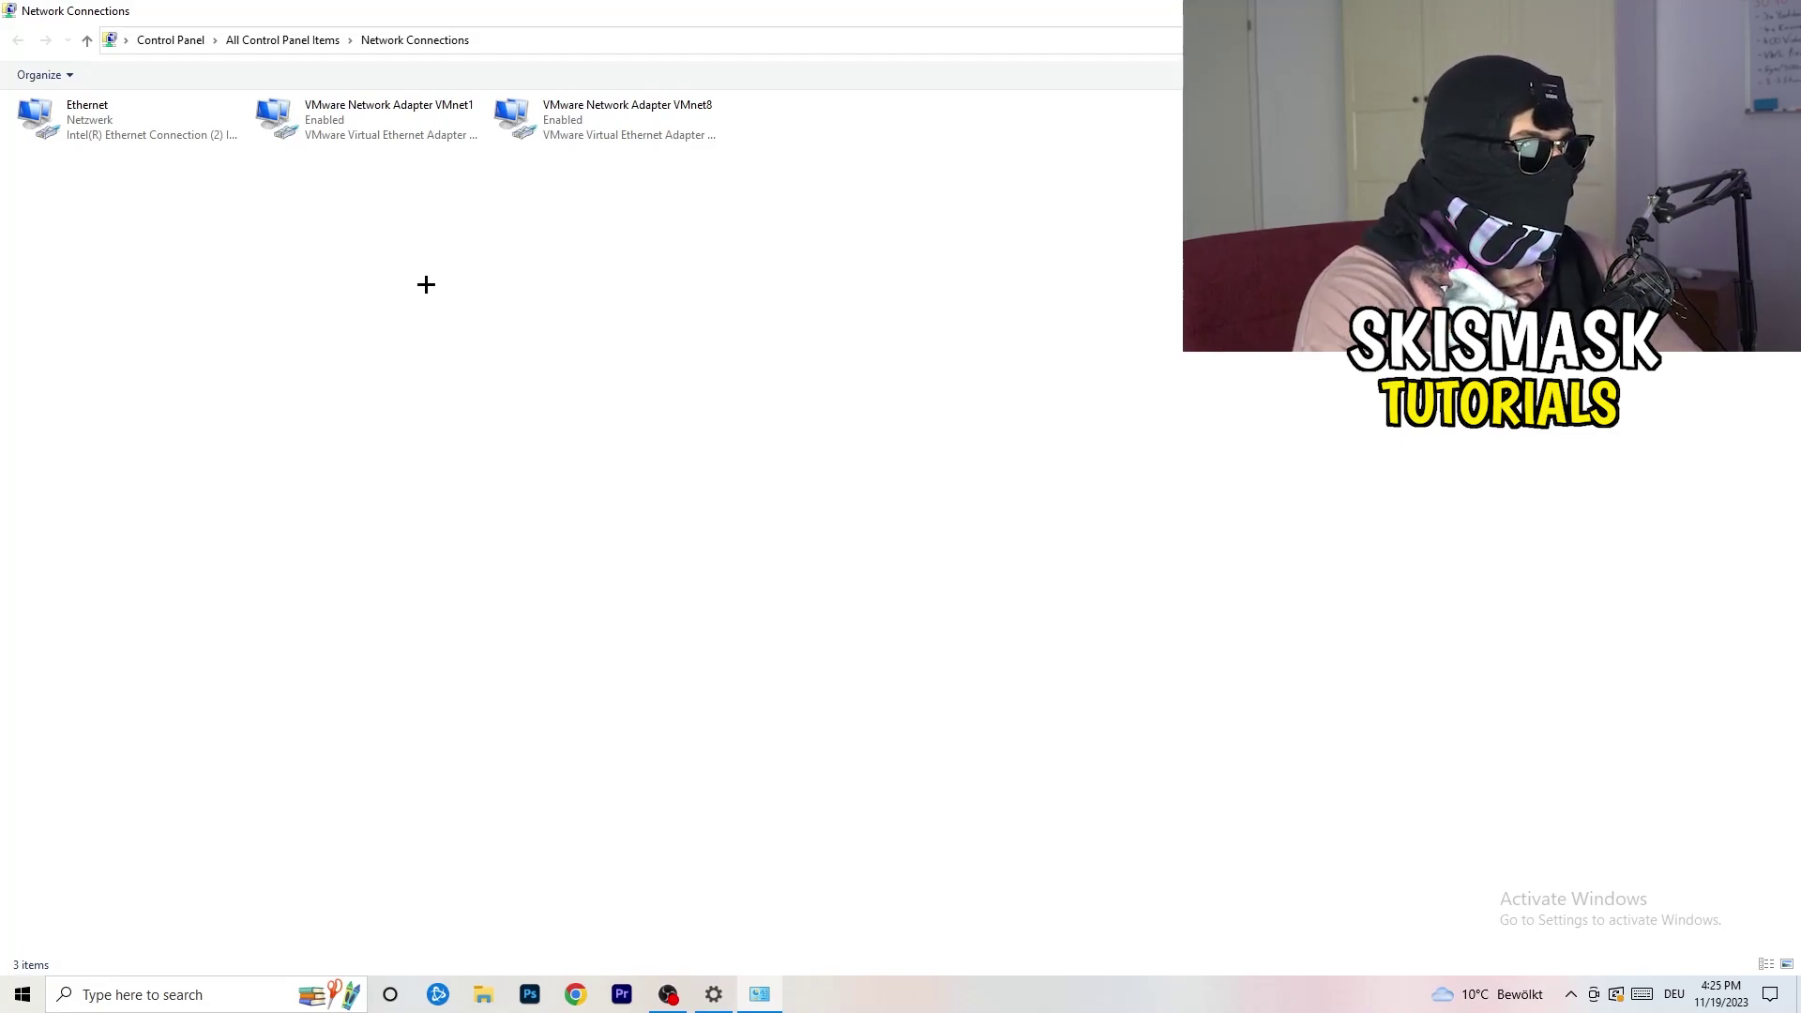
click(120, 116)
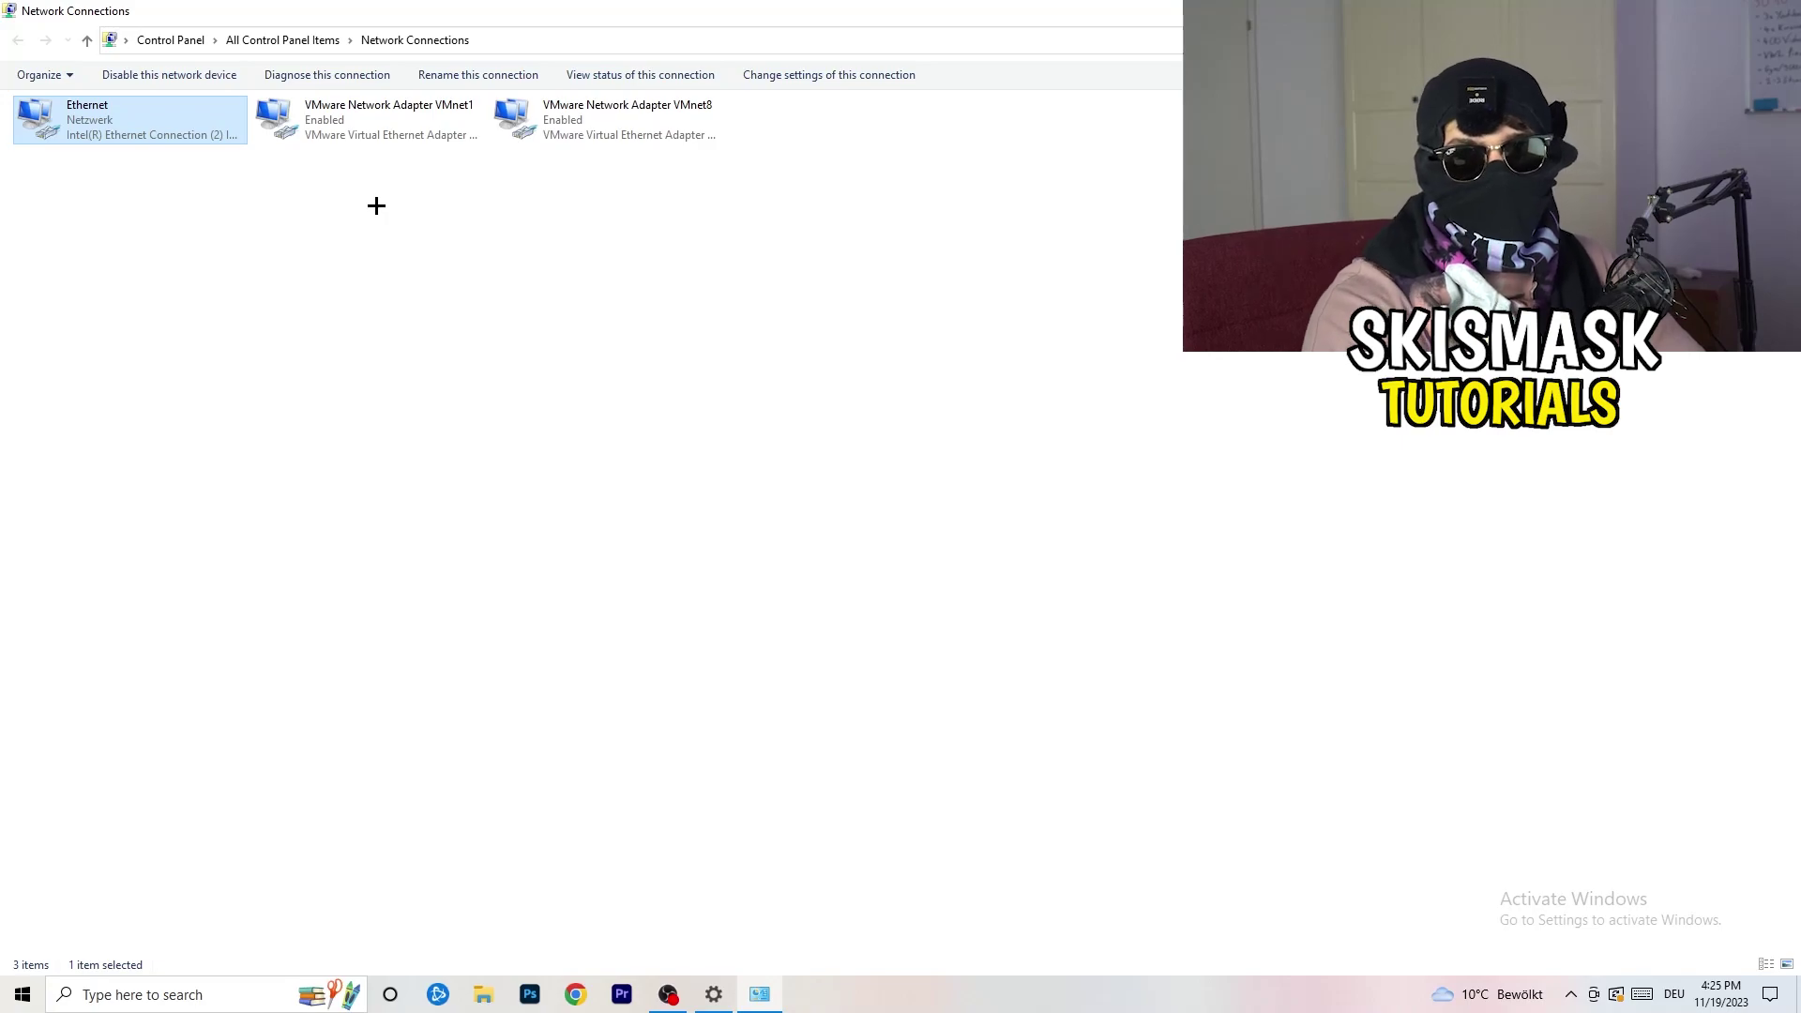
right_click(153, 114)
click(217, 127)
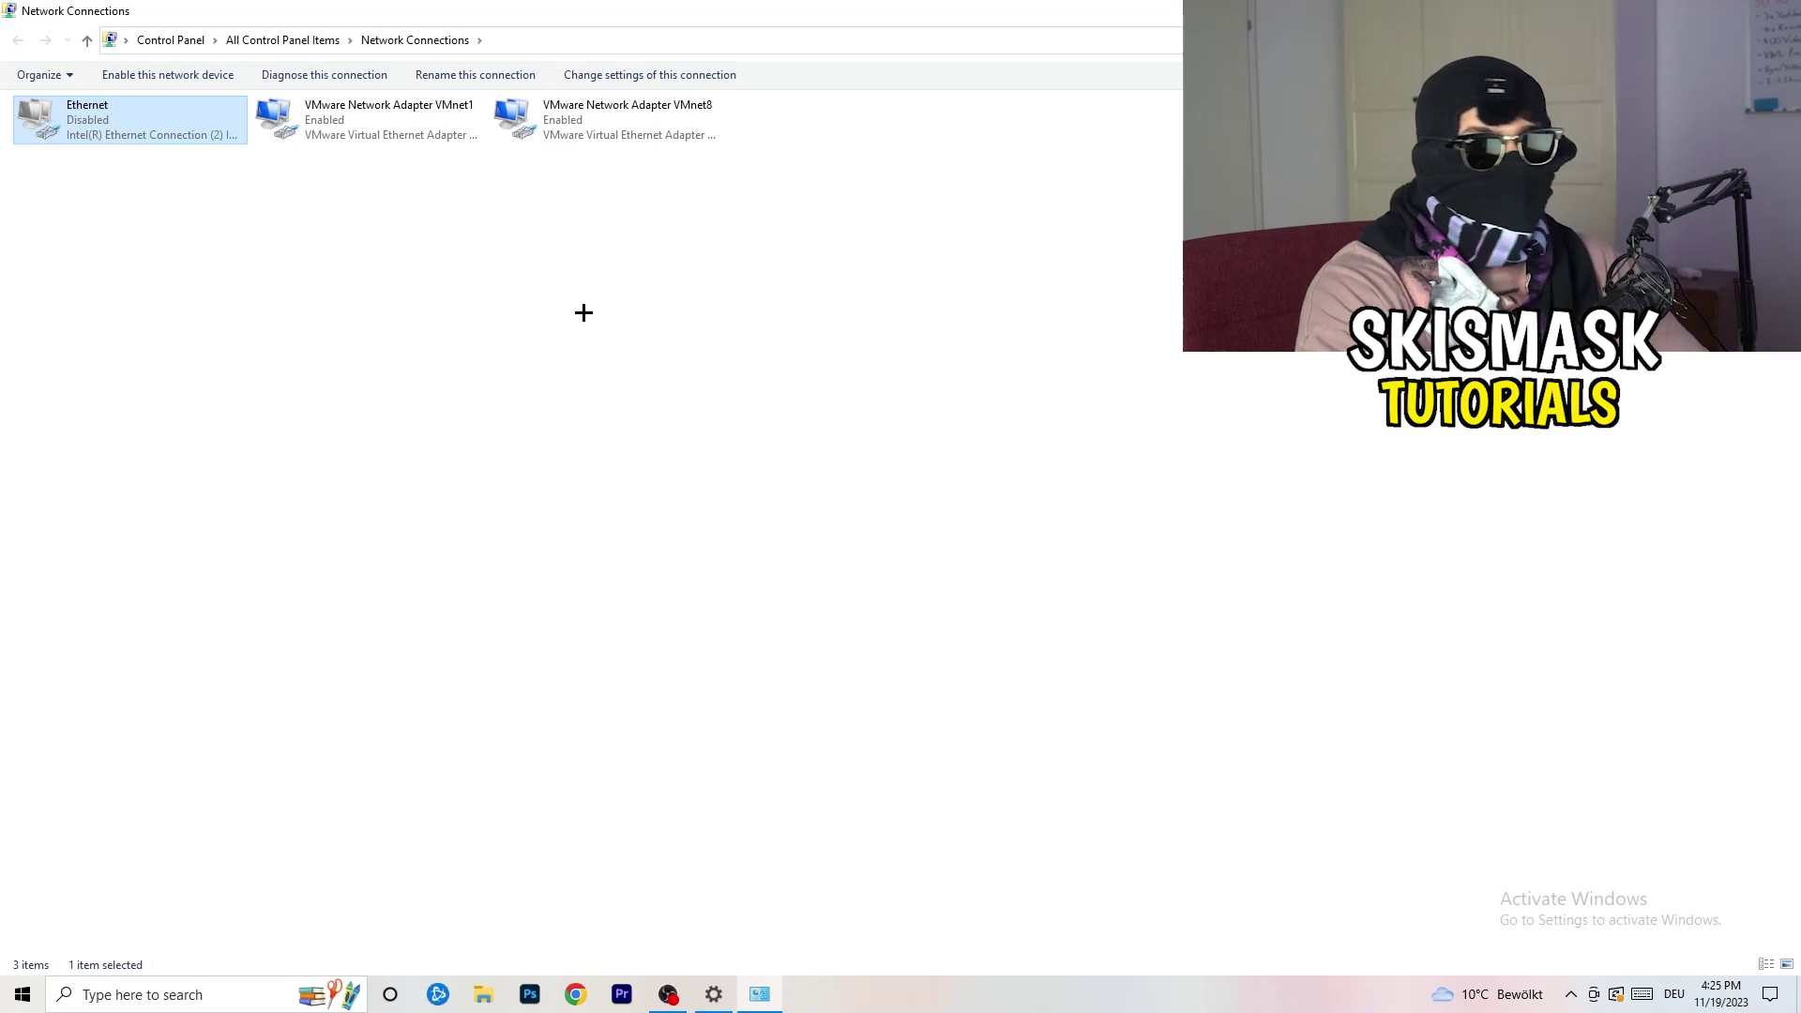
Step: Re-enable the Ethernet adapter and close the Network Connections window
right_click(94, 134)
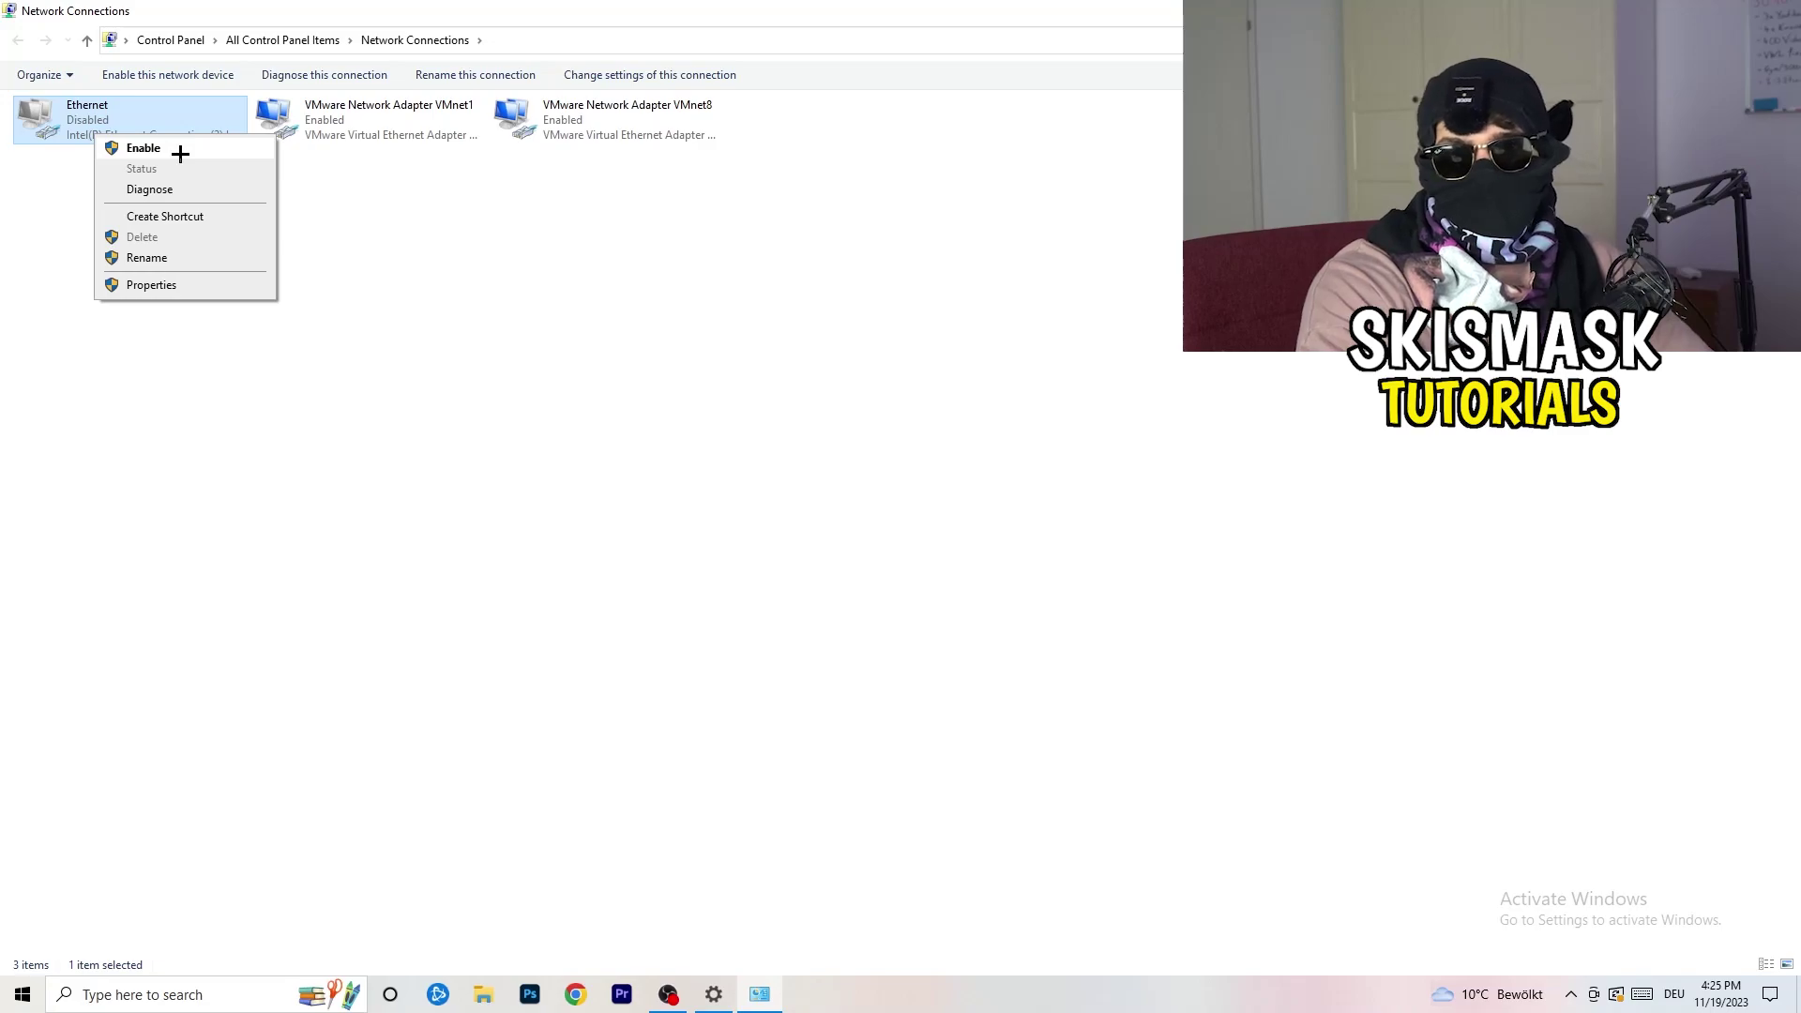
click(178, 150)
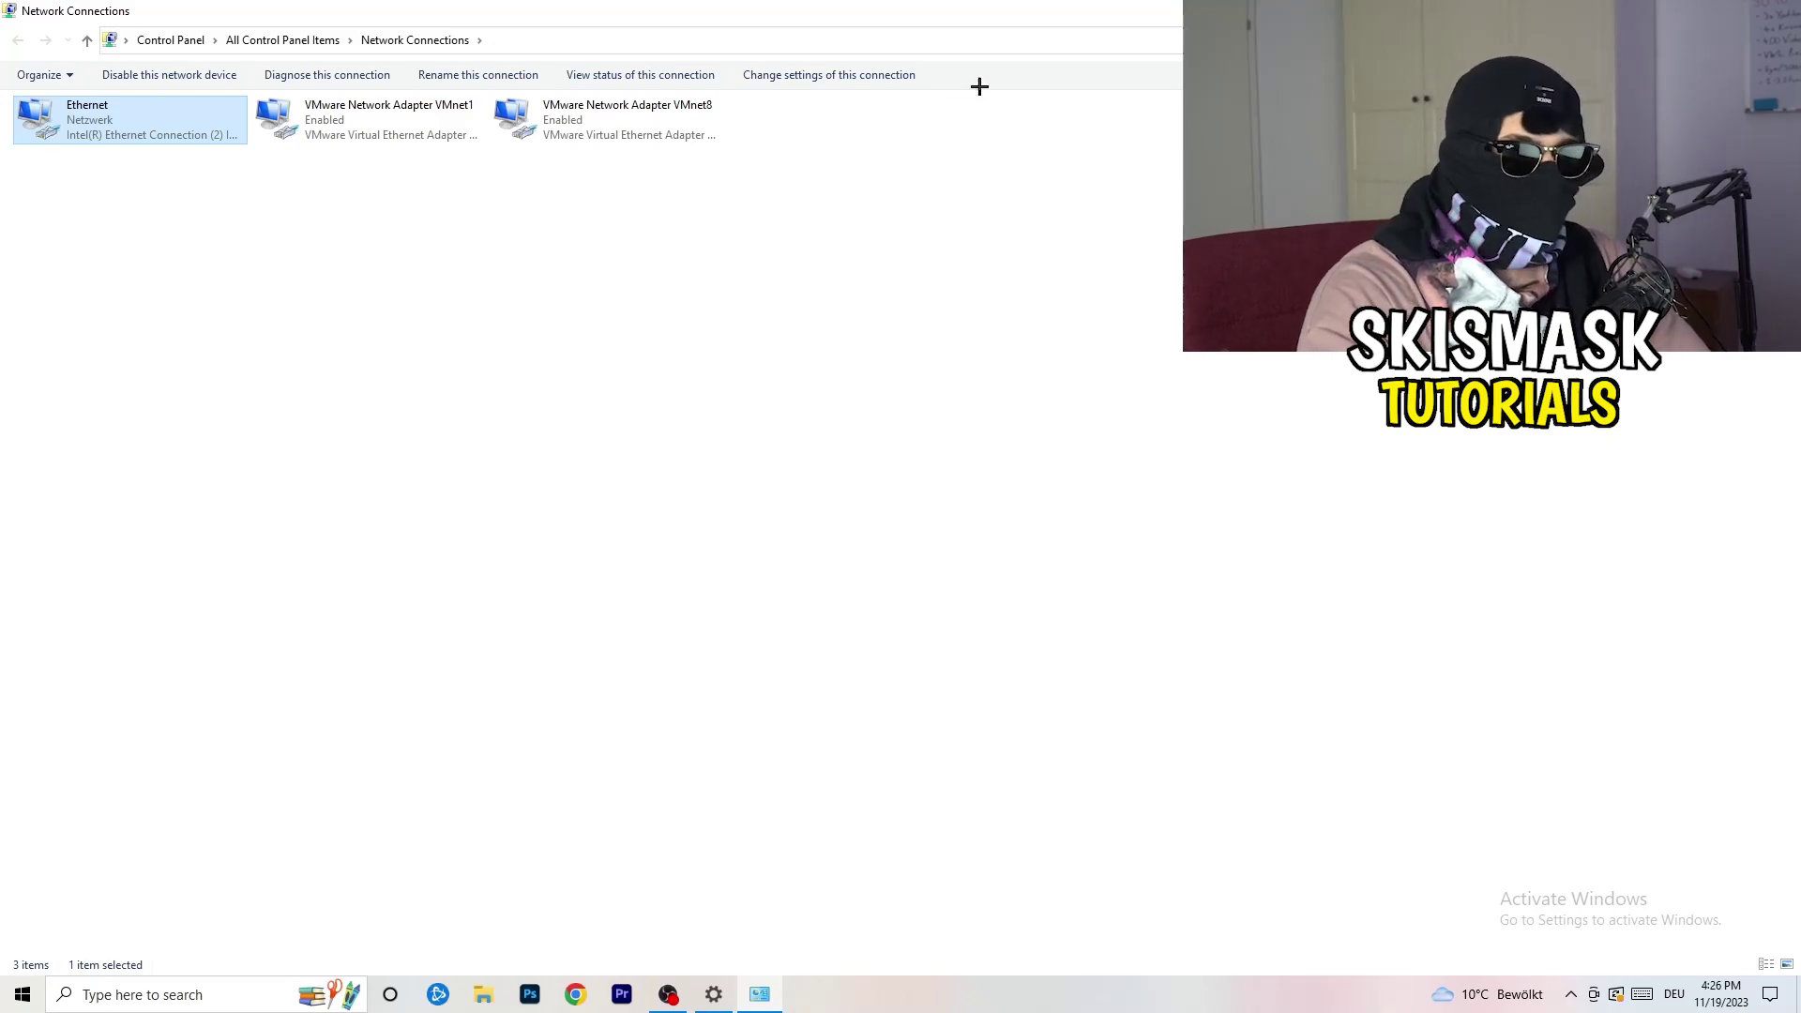
key(alt+F4)
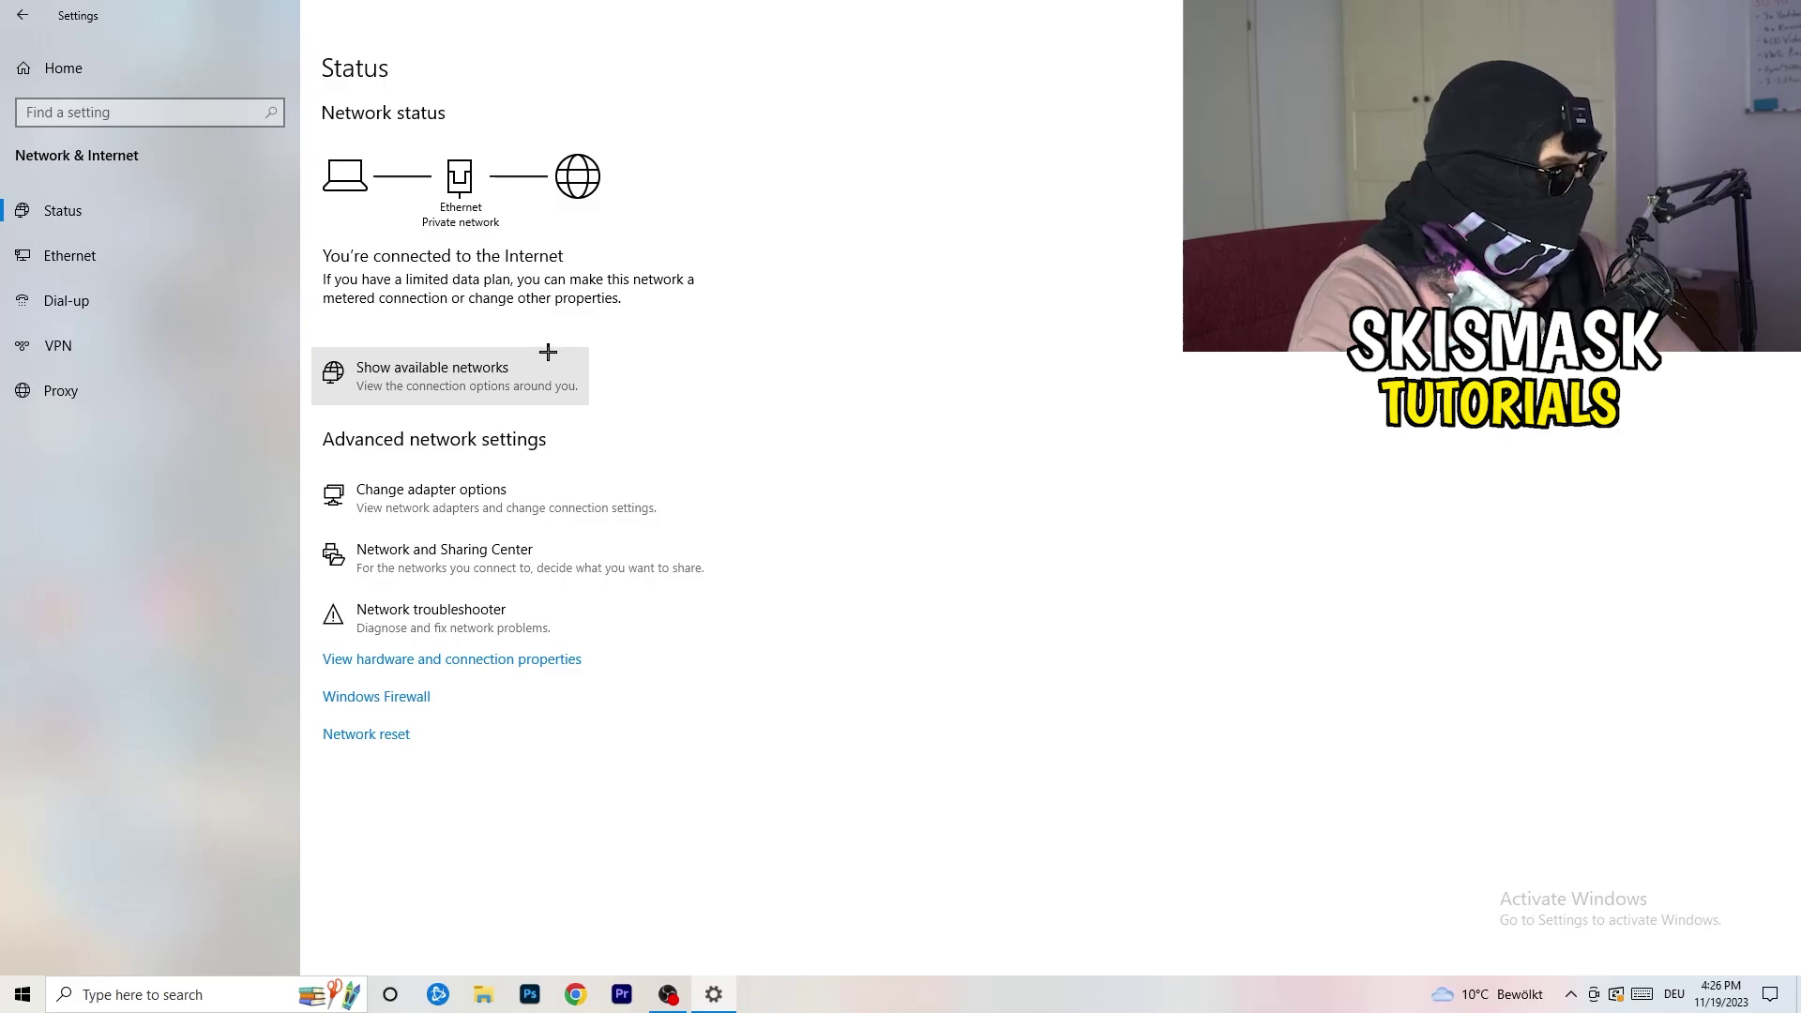
Step: Open the Ethernet connection's properties from its status dialog in the Network and Sharing Center
click(533, 566)
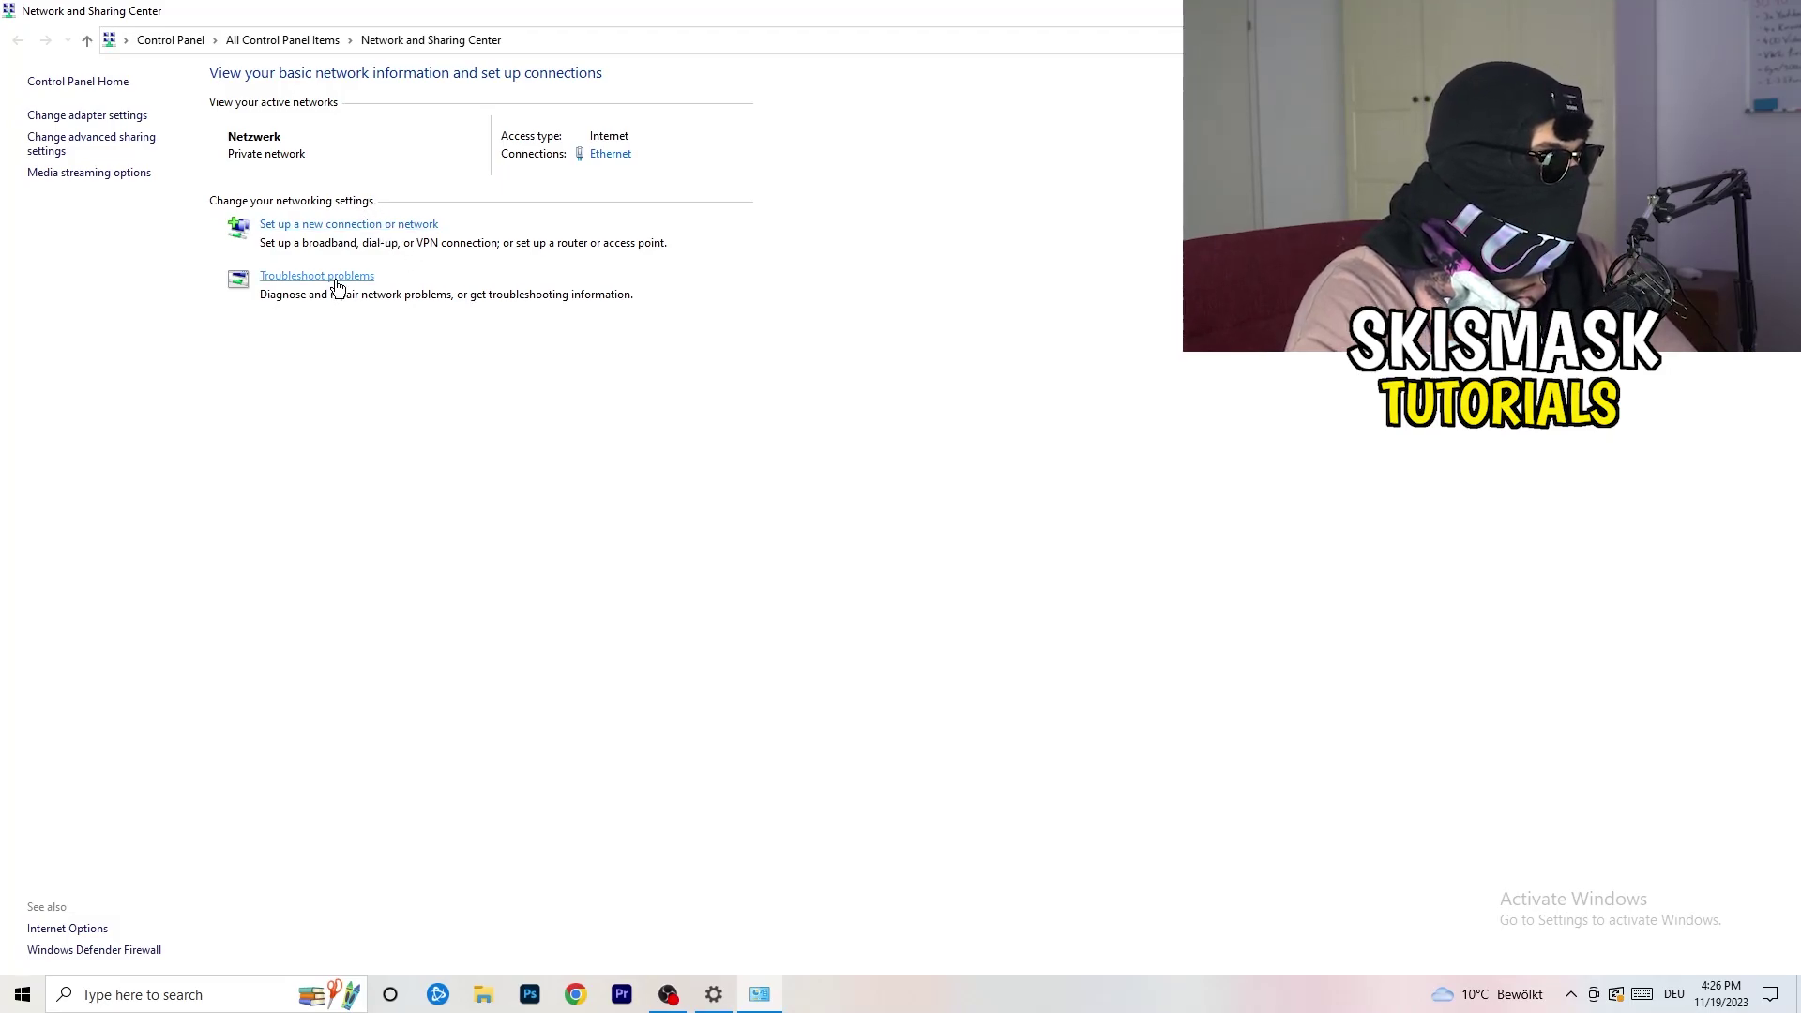
click(610, 157)
drag(914, 299, 458, 184)
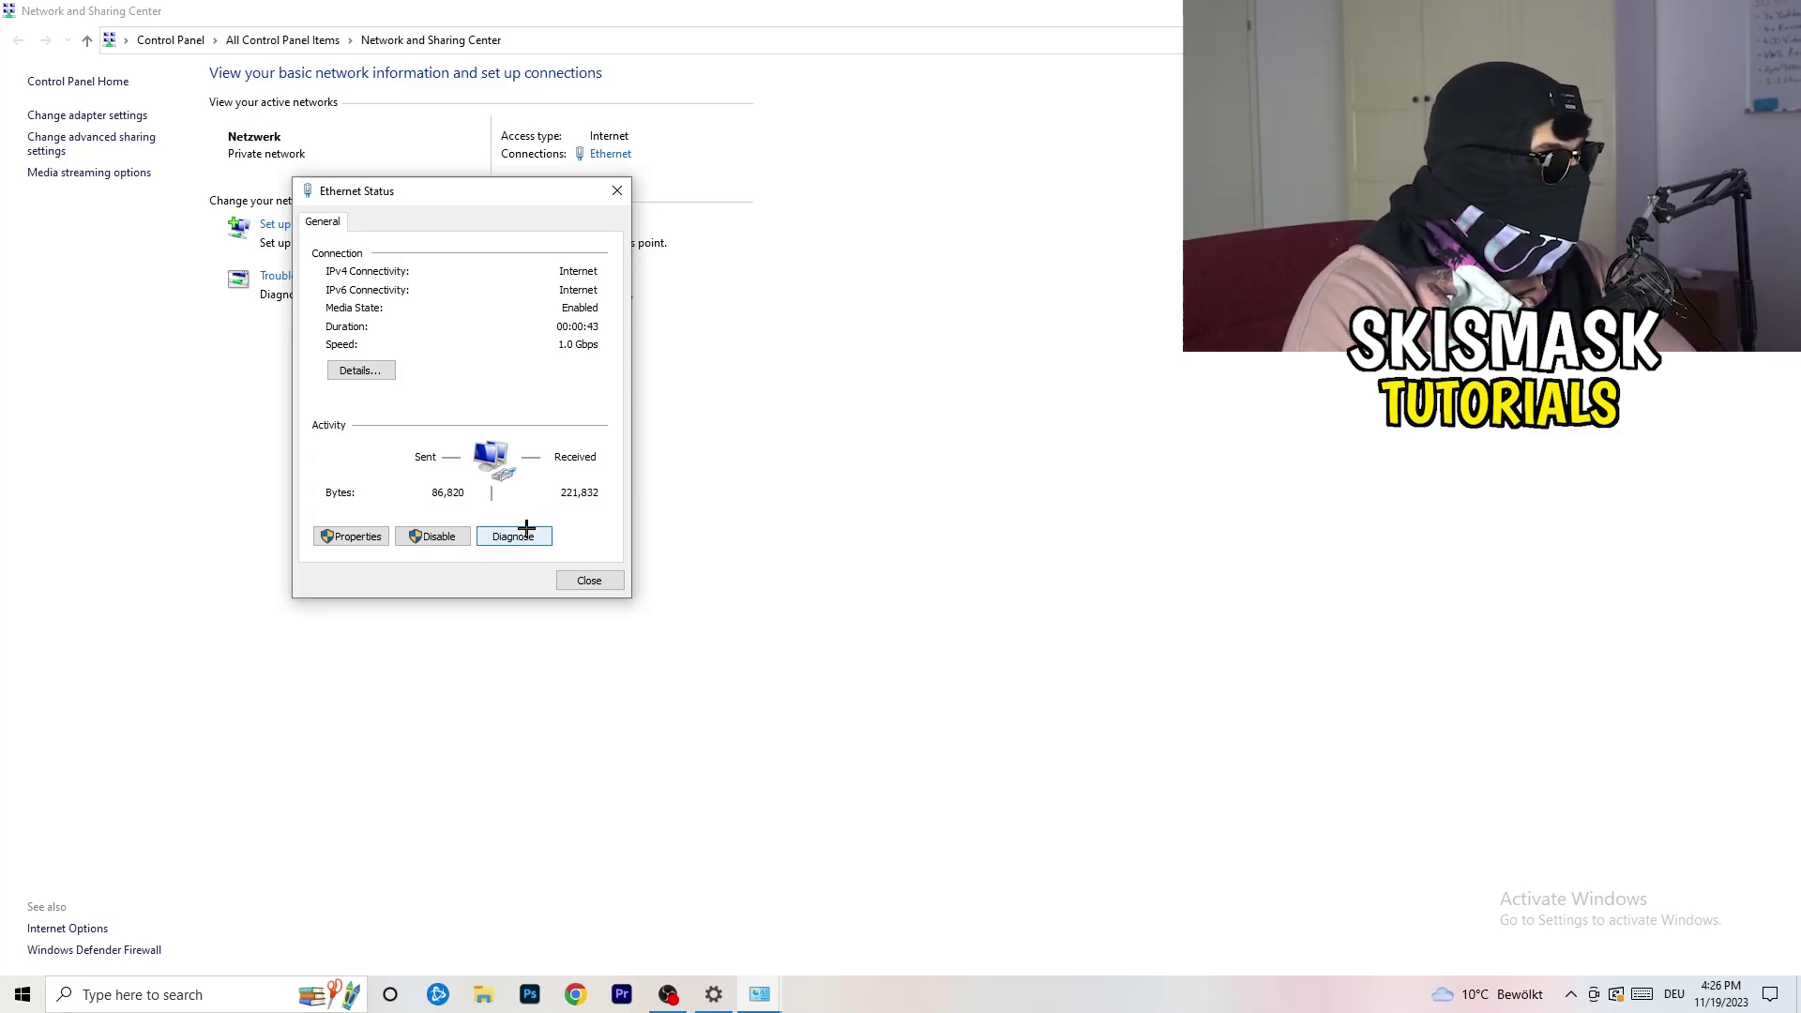
click(366, 536)
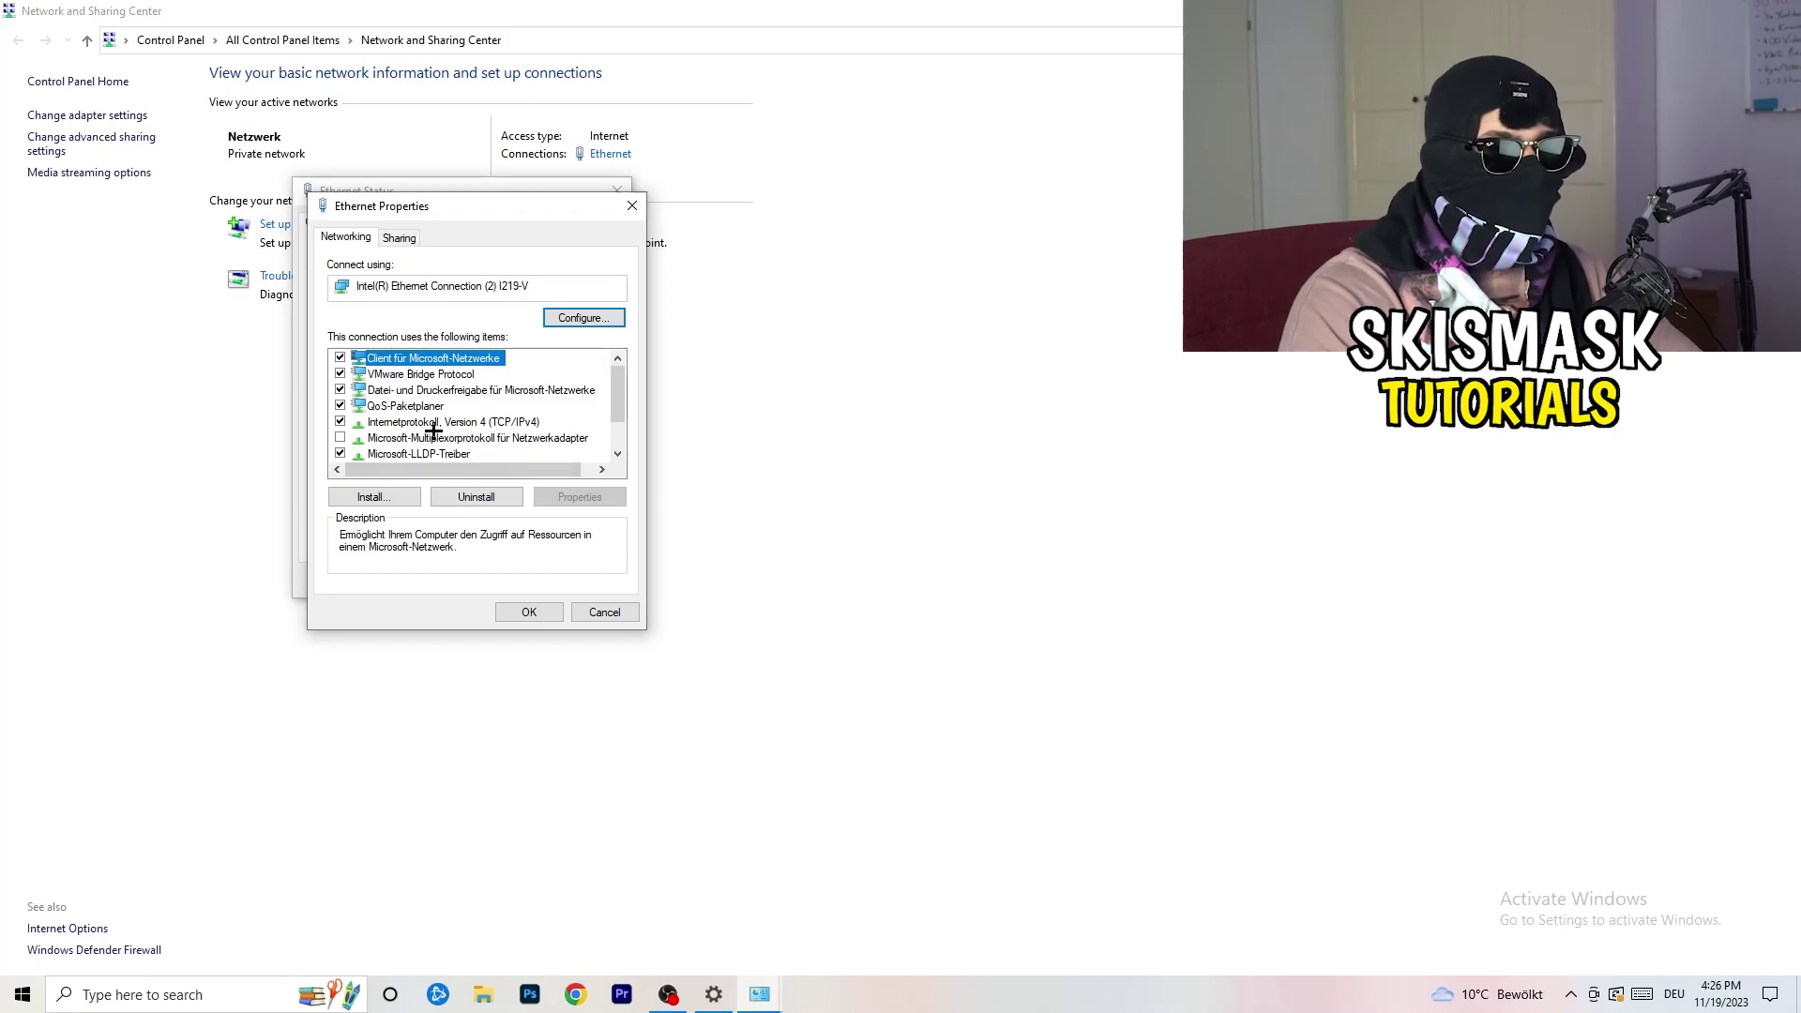
Step: Look through the Ethernet connection's items and open the Internet Protocol Version 4 (TCP/IPv4) properties
scroll(435, 422, down, 1)
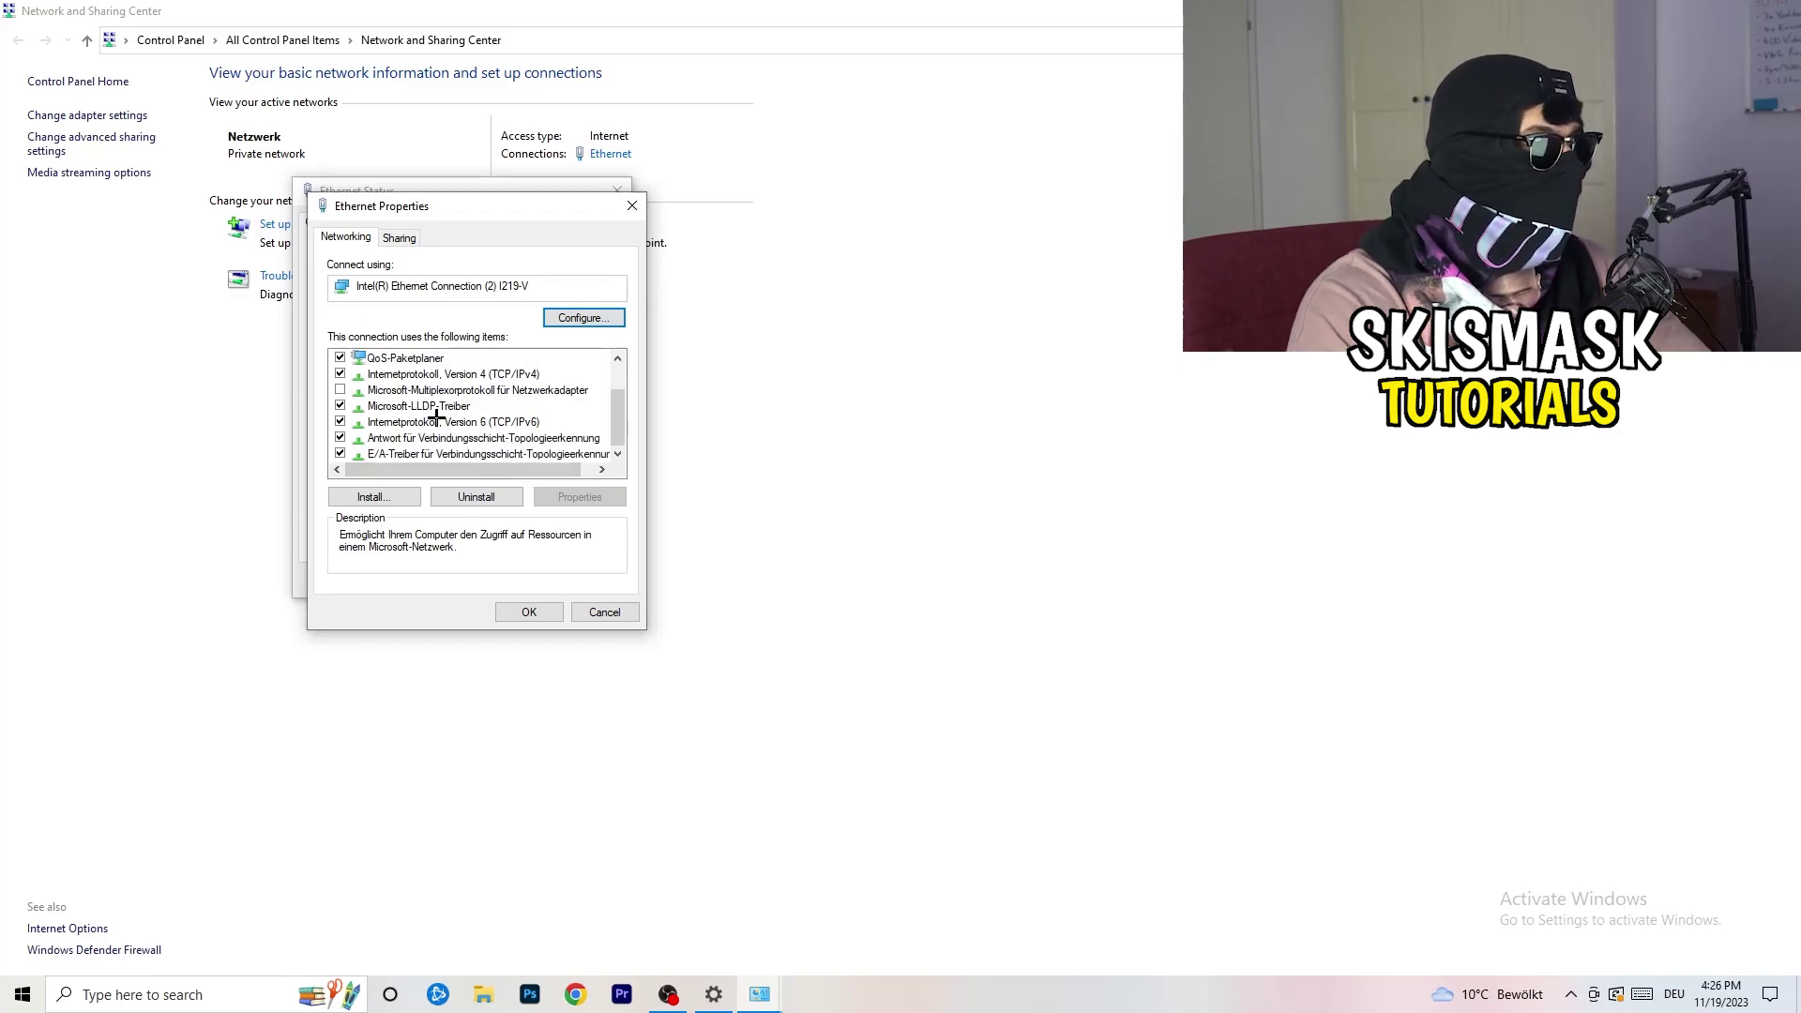
scroll(448, 413, up, 1)
scroll(444, 411, down, 1)
scroll(443, 409, up, 1)
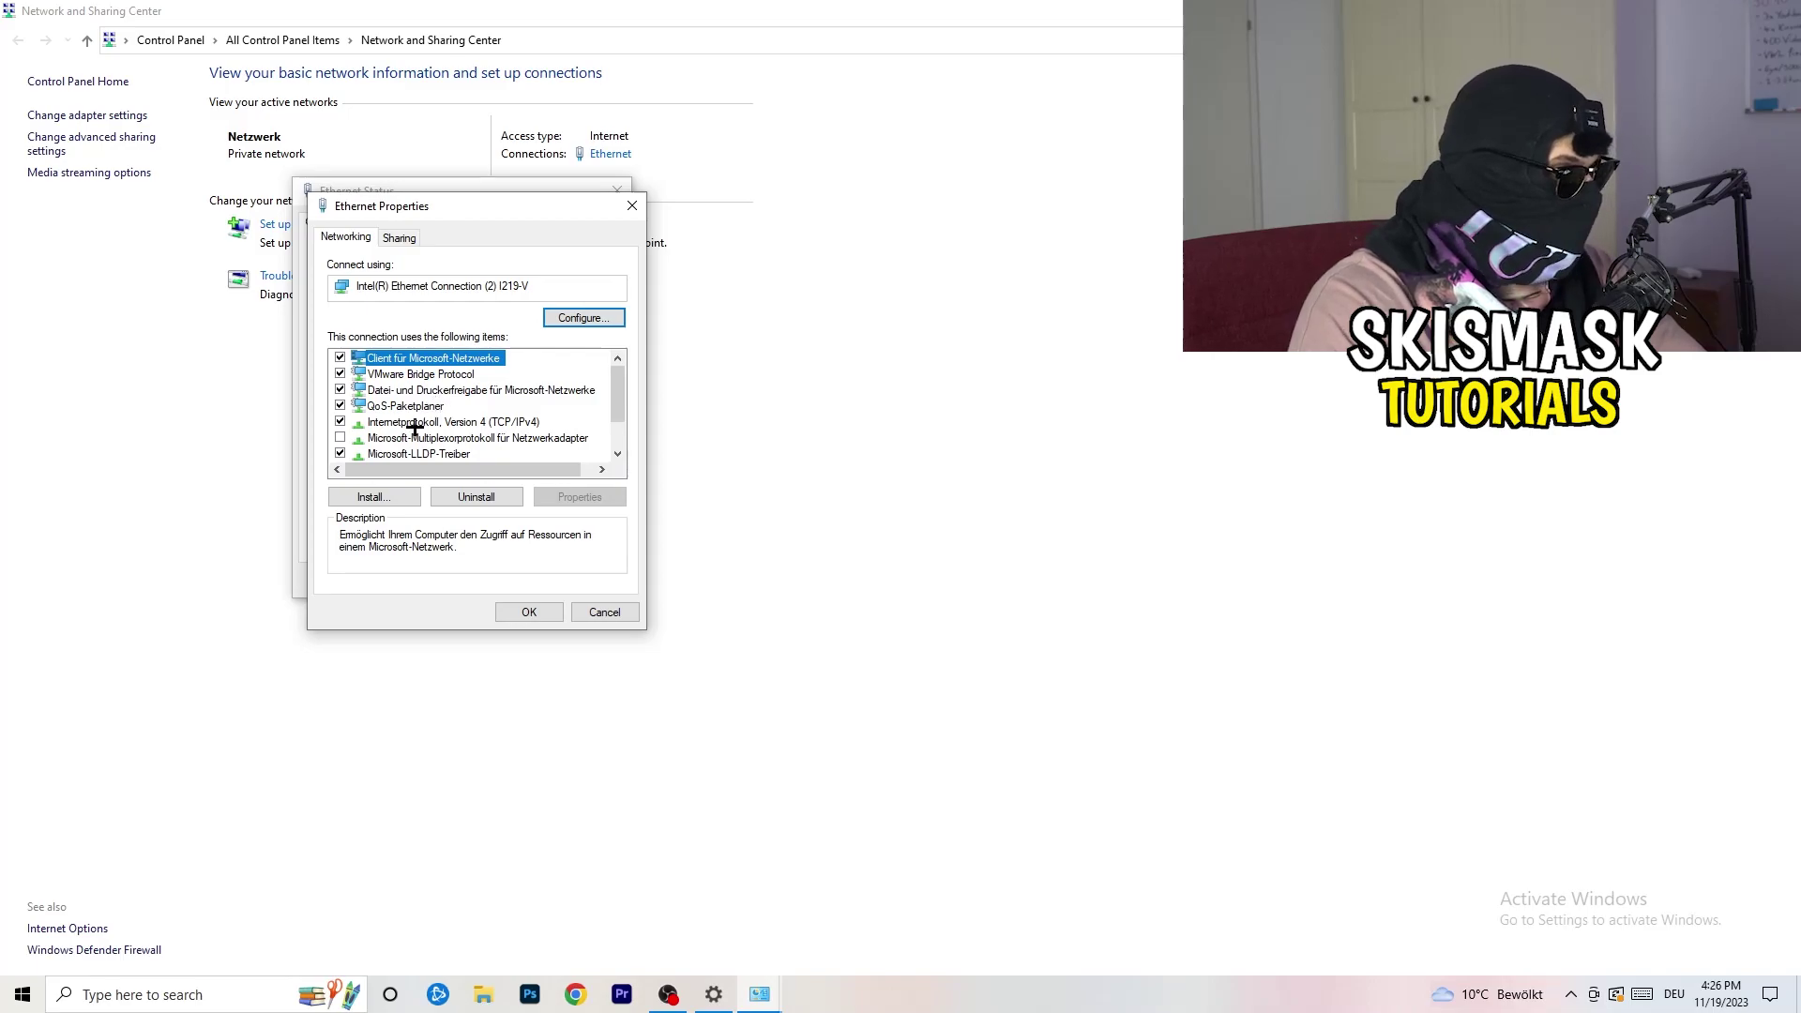
double_click(418, 424)
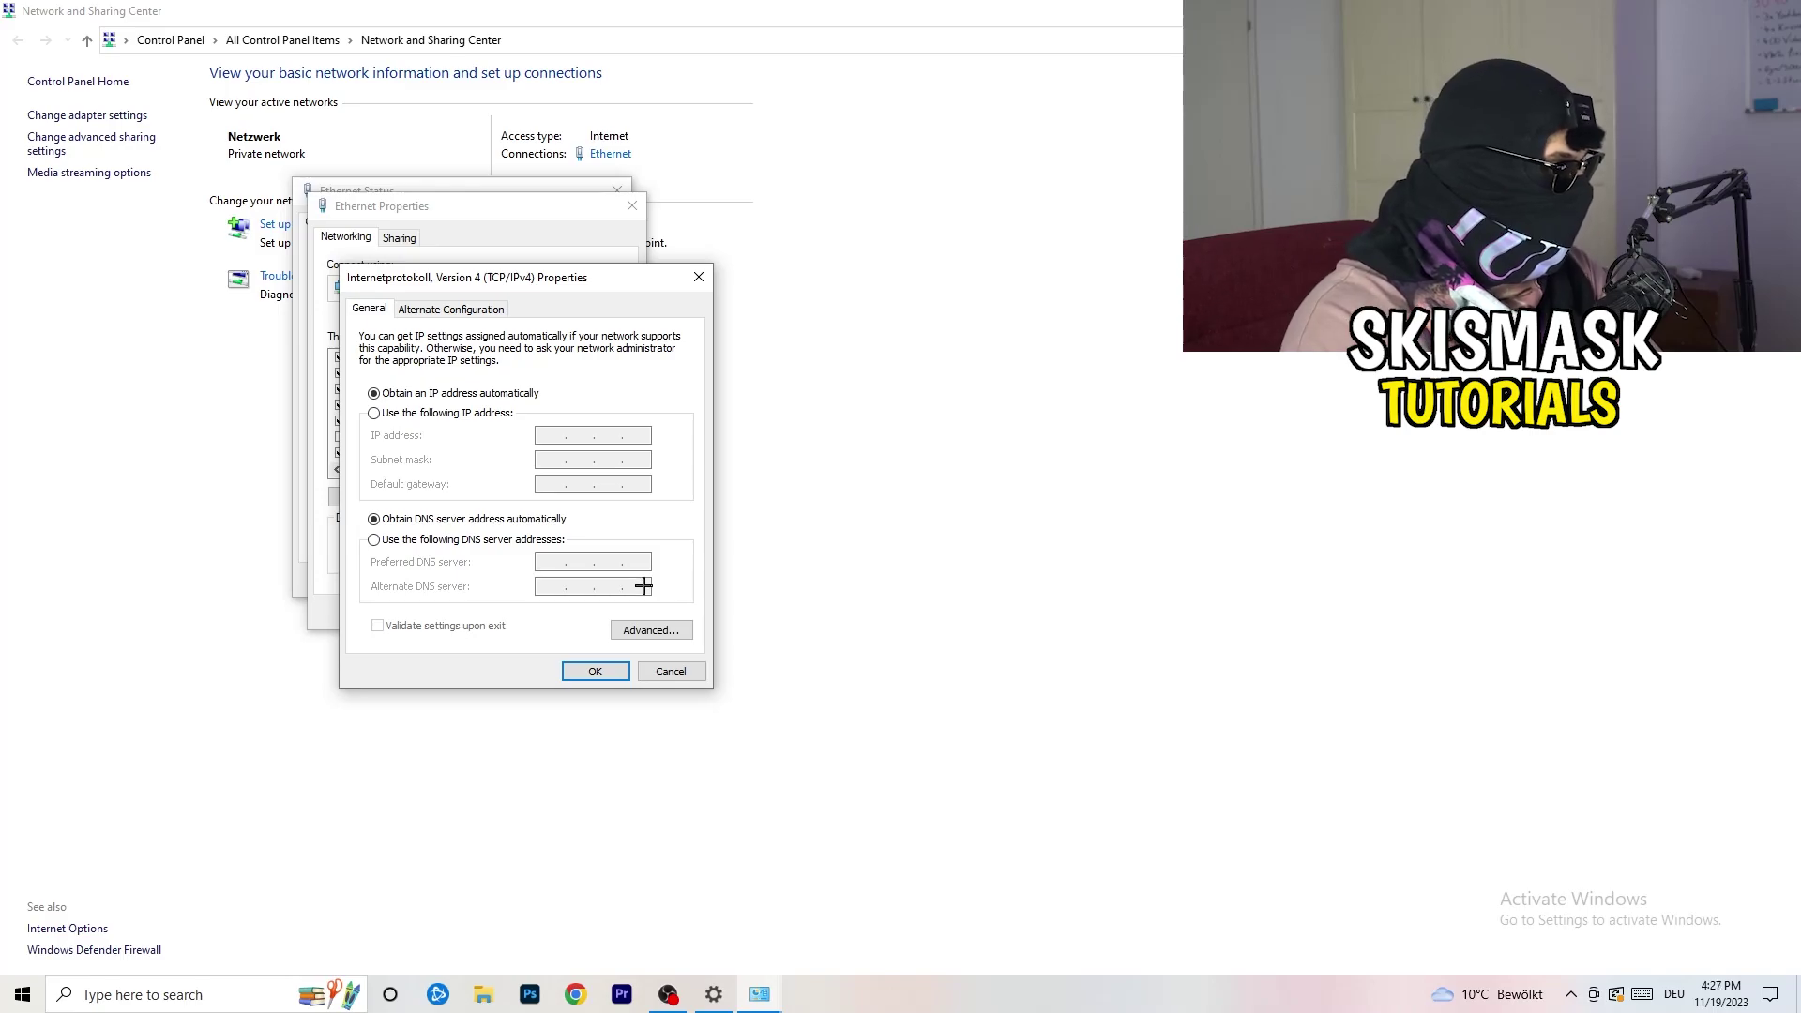
Step: Try switching IPv4 to a manually specified IP address, discard the change, and close the Network and Sharing Center
click(375, 414)
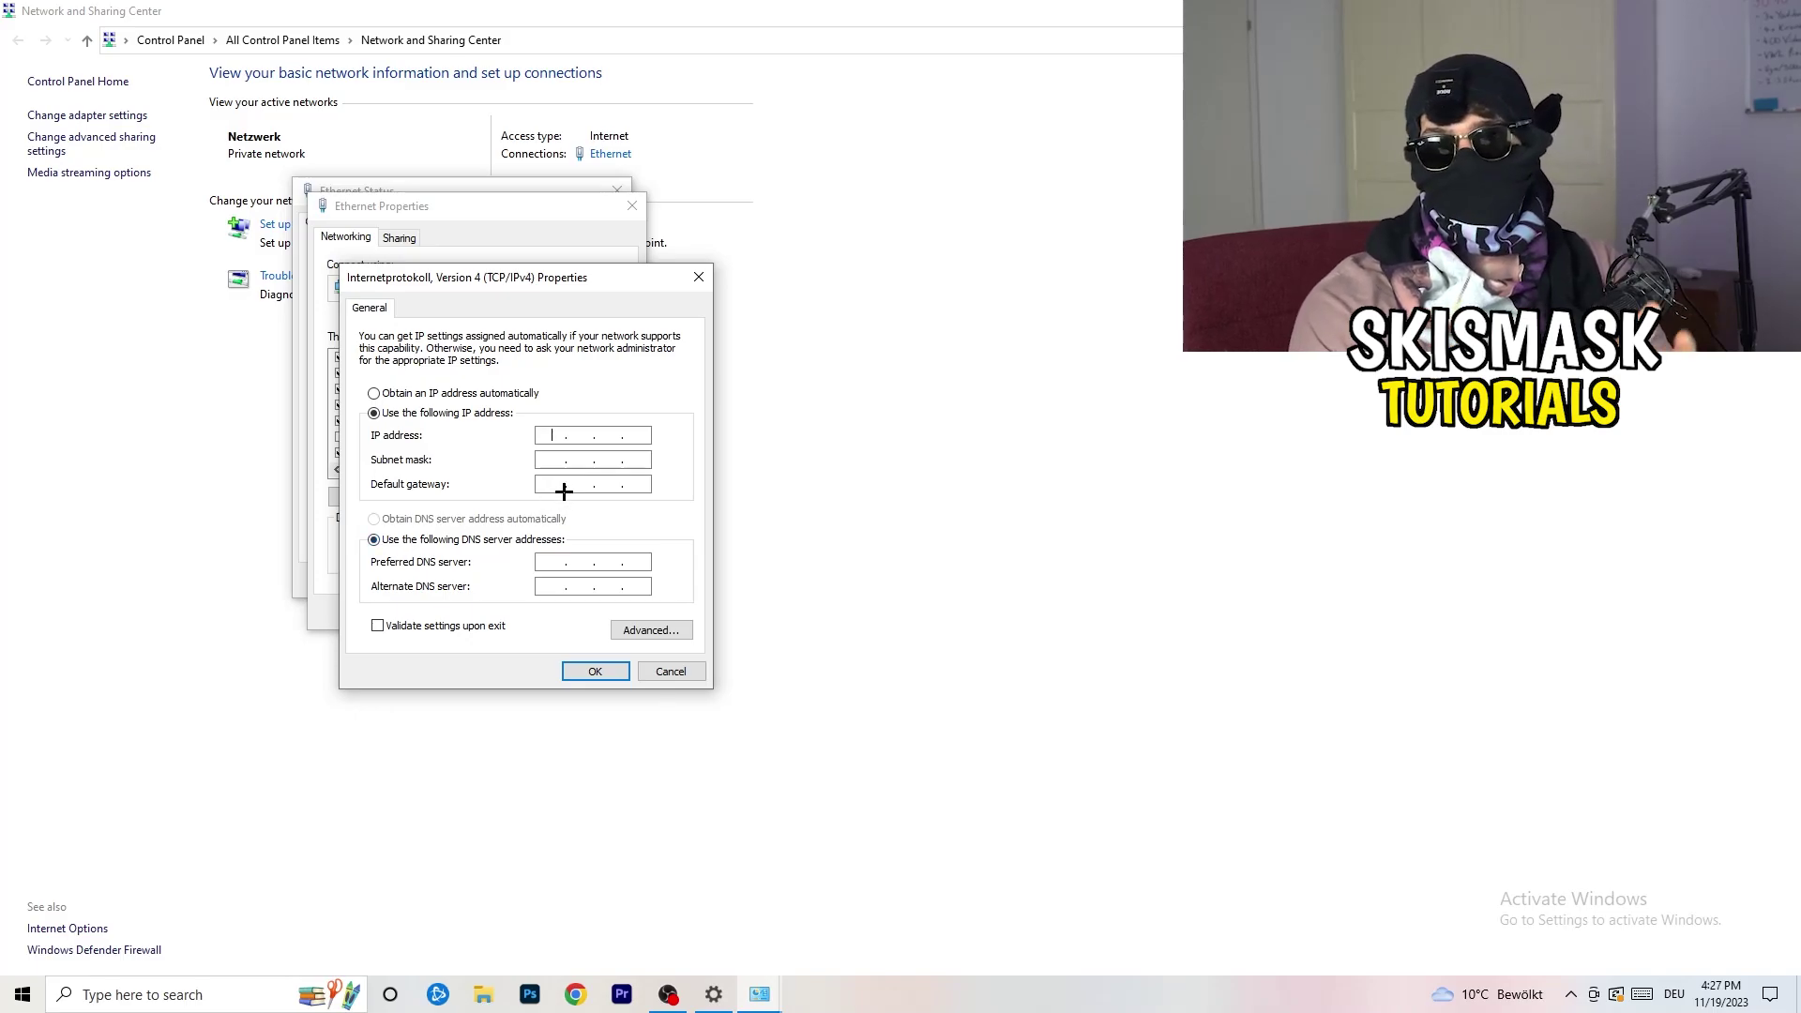
click(704, 274)
click(632, 205)
click(615, 185)
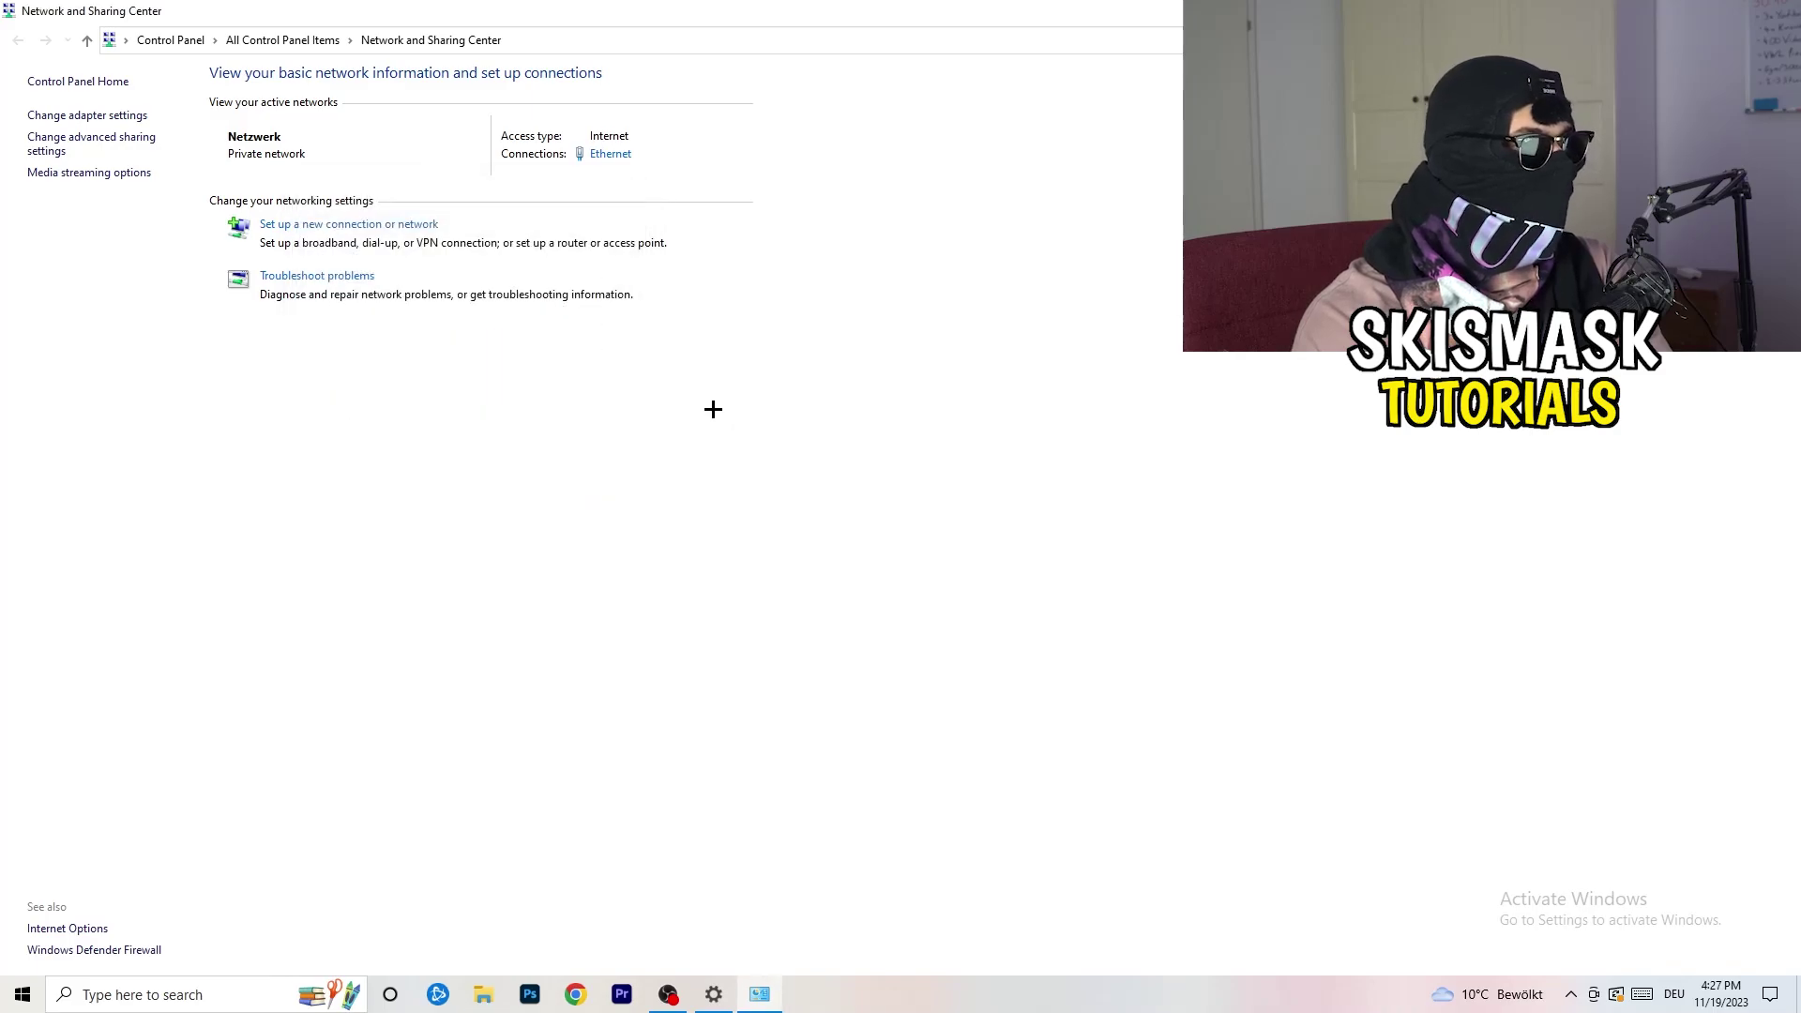
key(alt+F4)
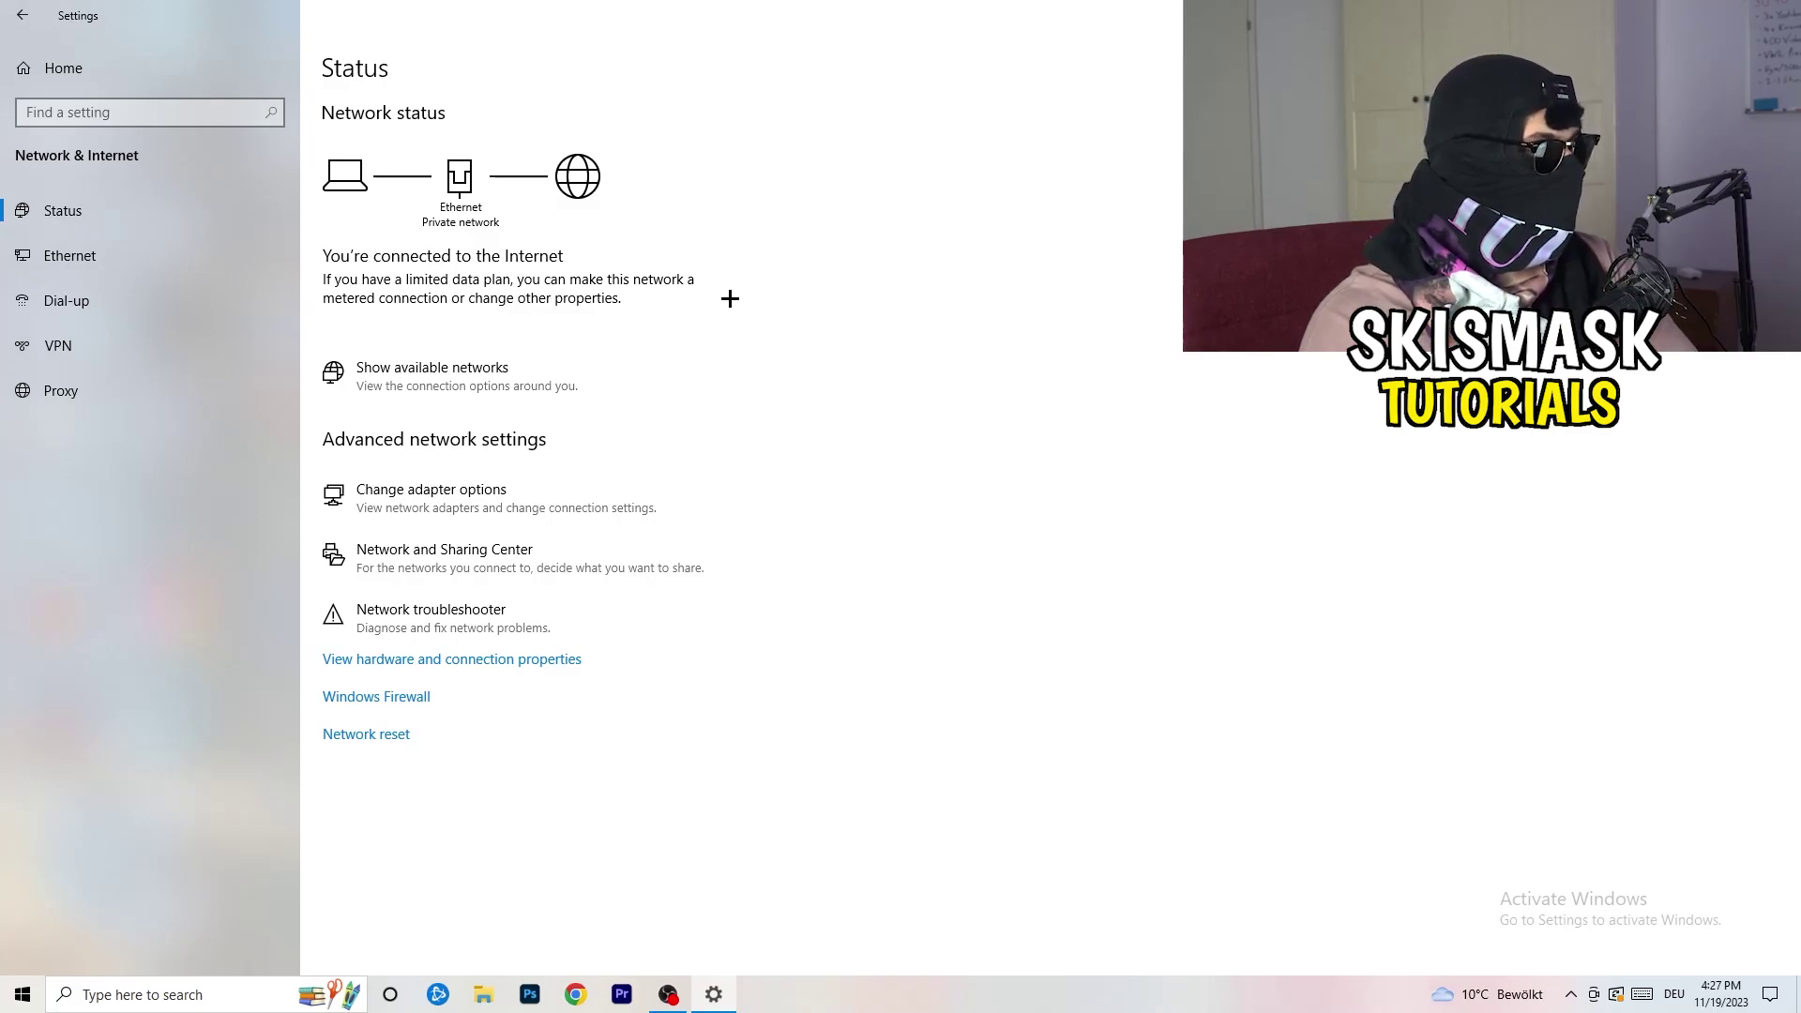
Step: View the available networks, return to the Network & Internet settings, and close Settings
click(476, 367)
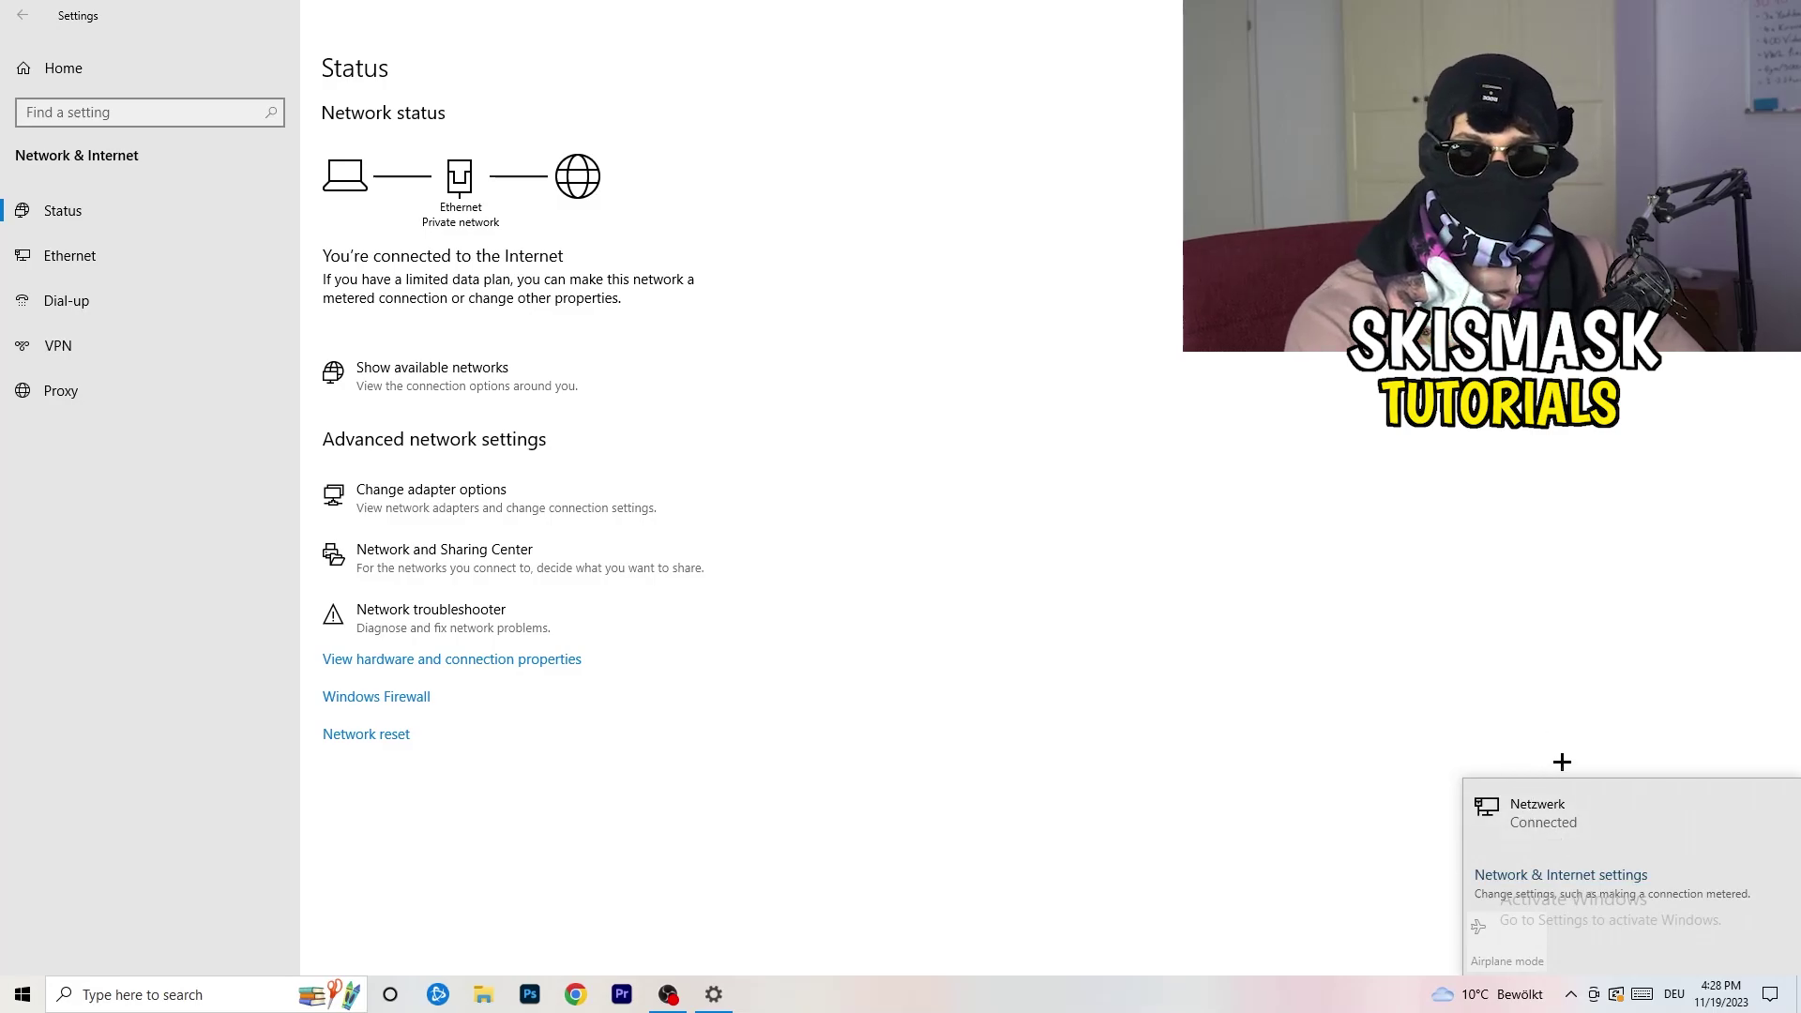
click(1541, 872)
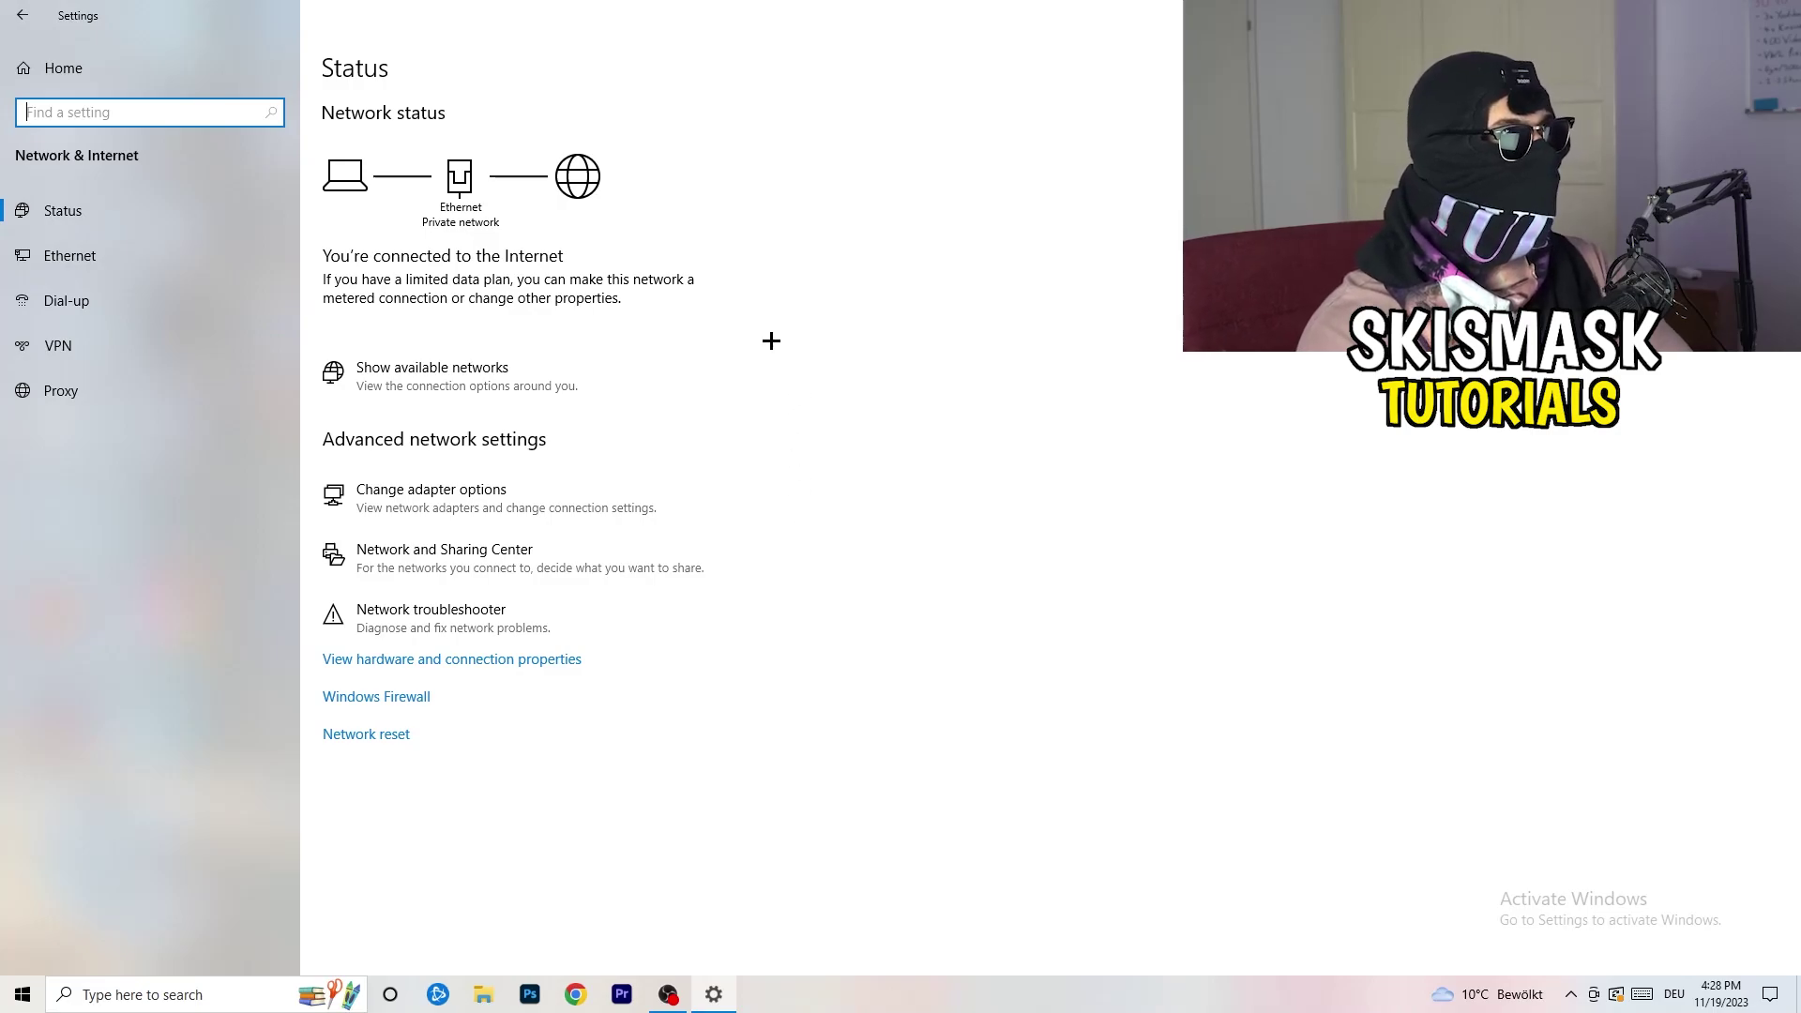
key(alt+F4)
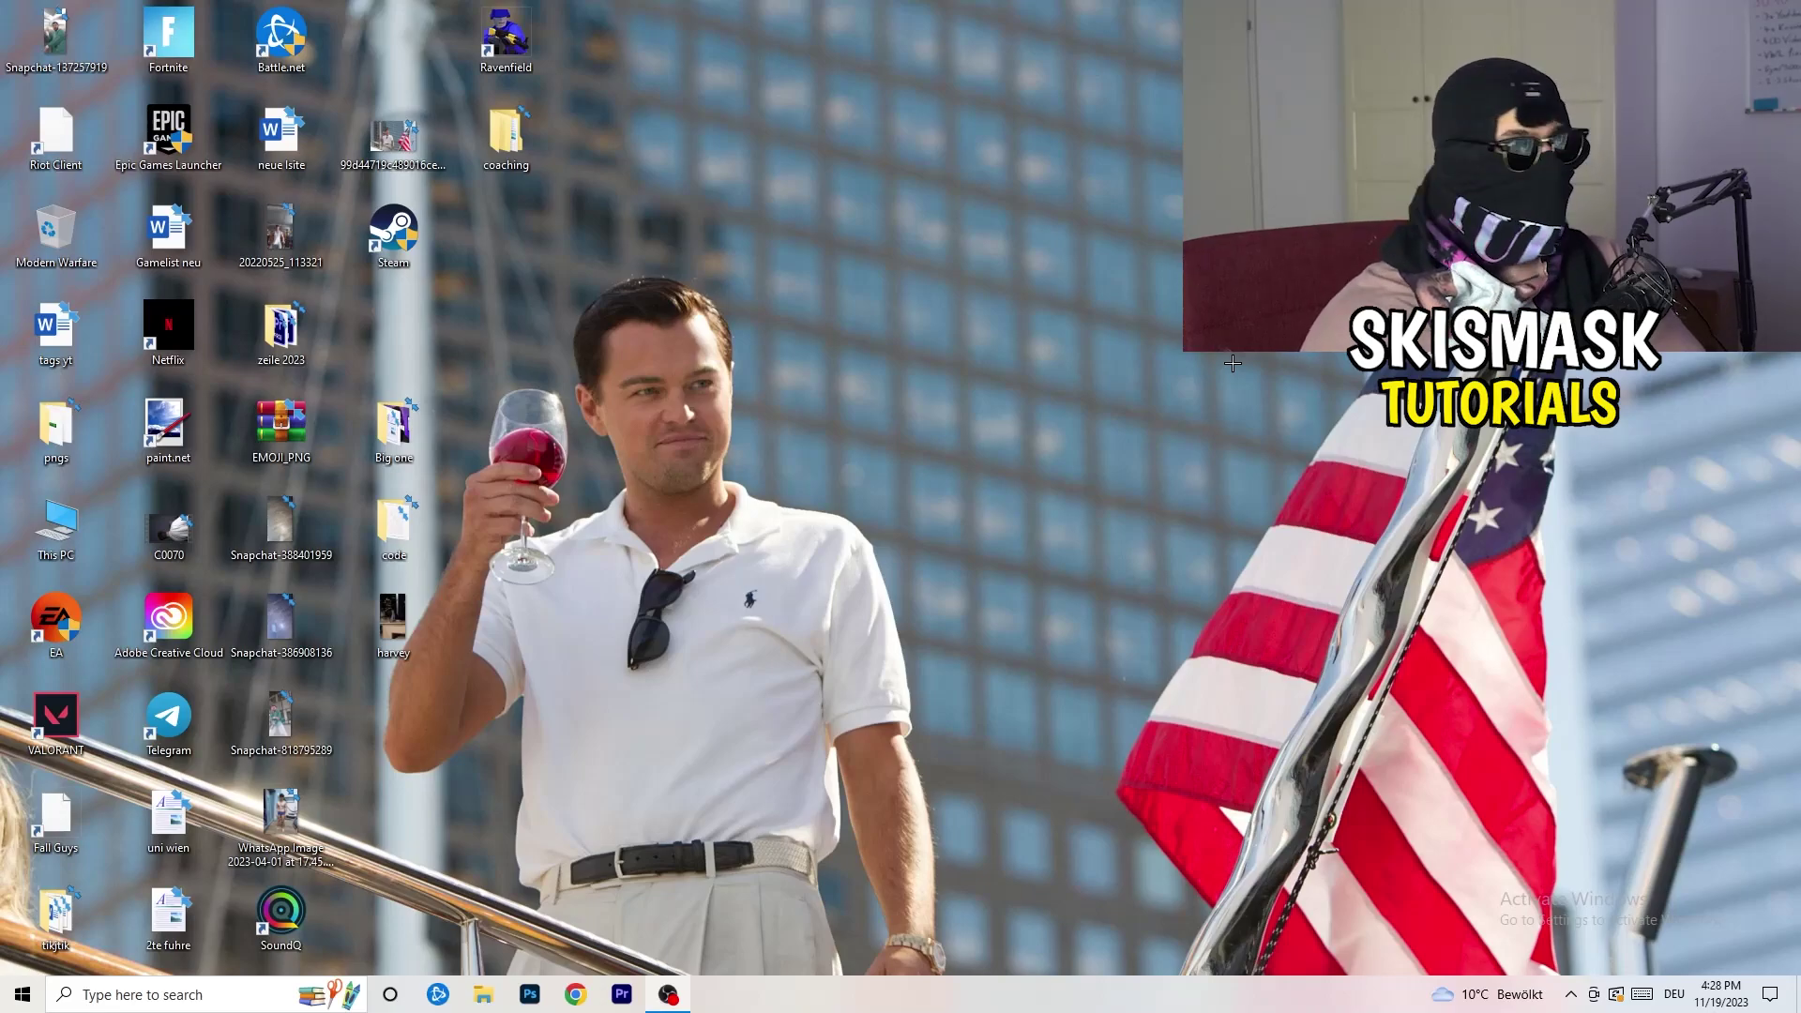
Step: Check the Windows Update status under Update & Security in Settings, and close the window
key(super)
click(23, 908)
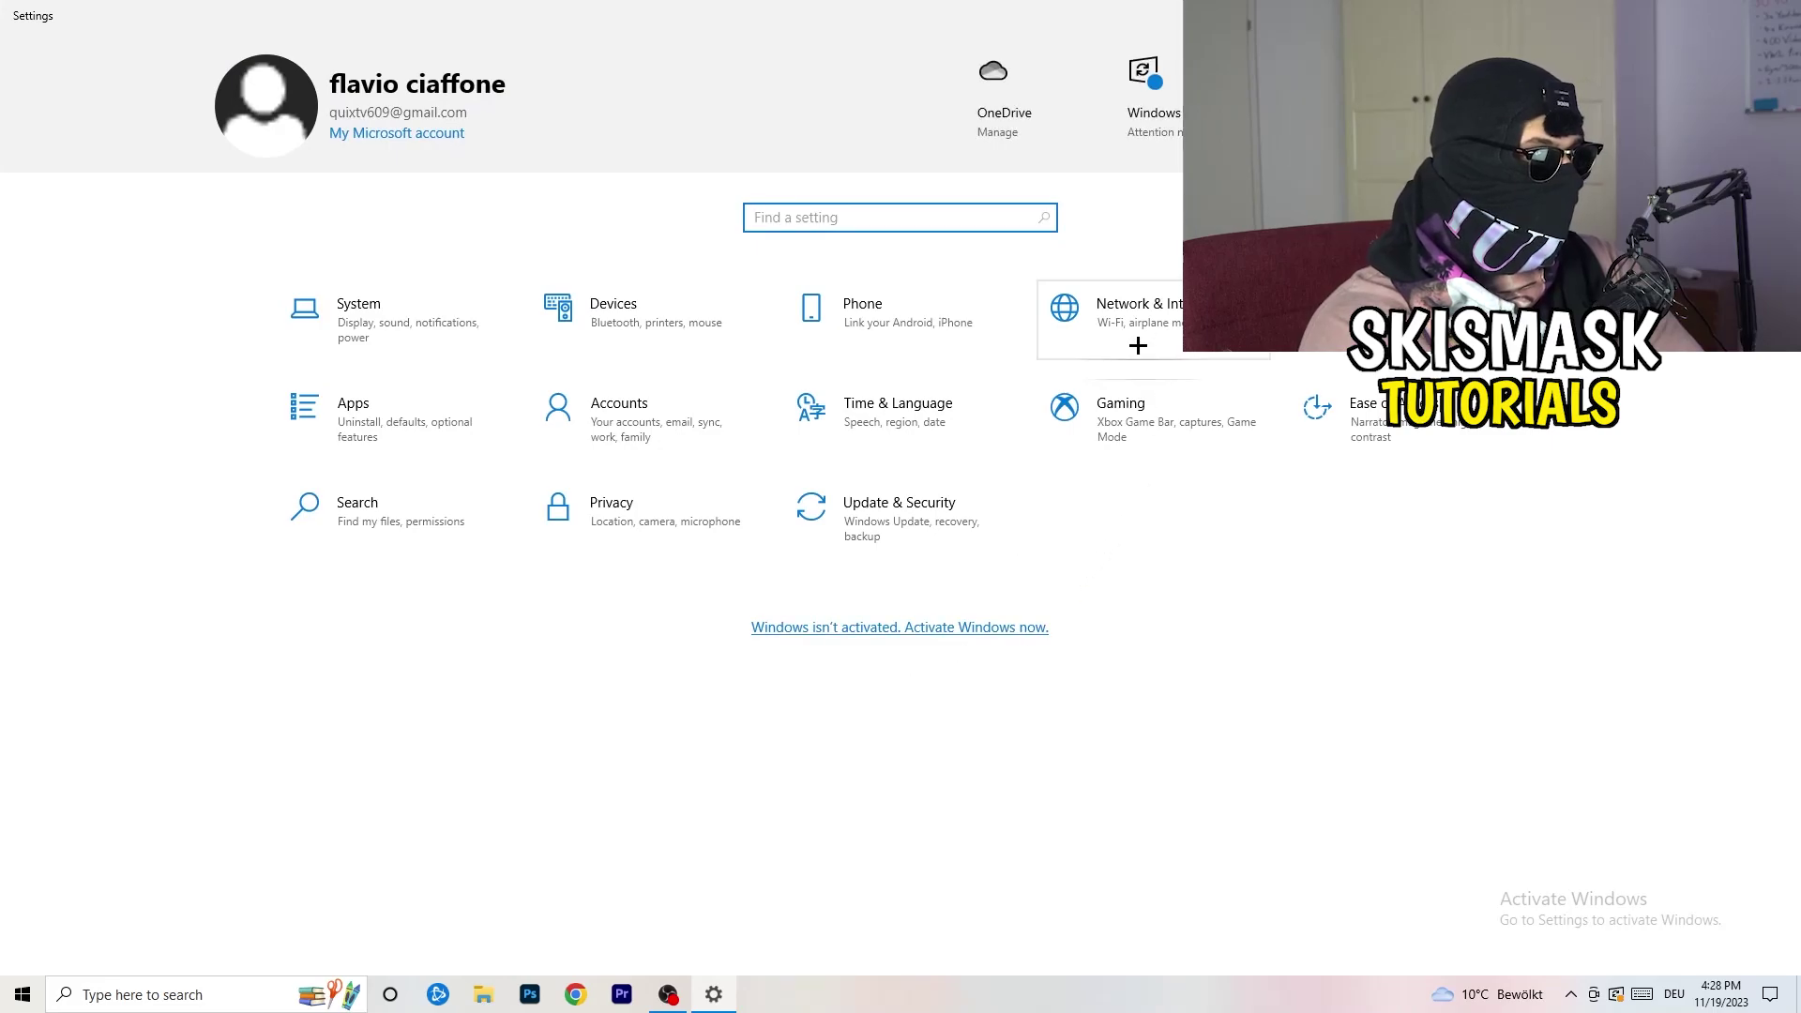
click(881, 516)
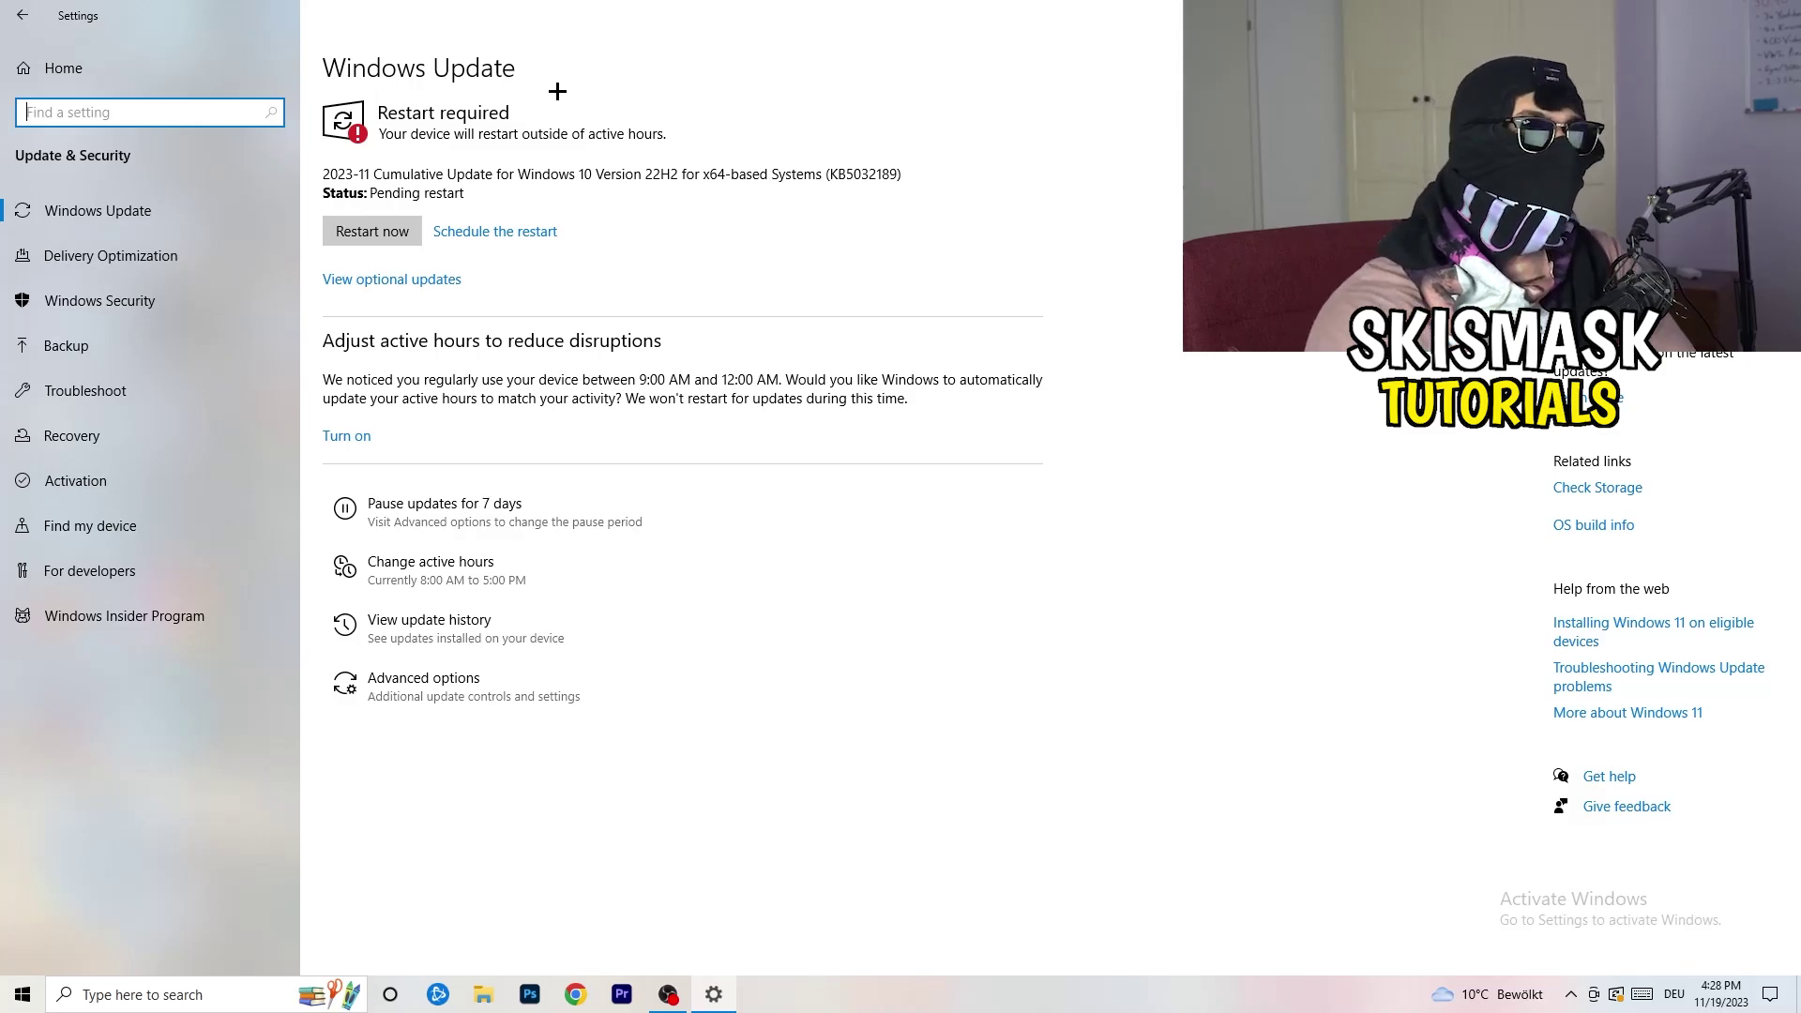
key(alt+F4)
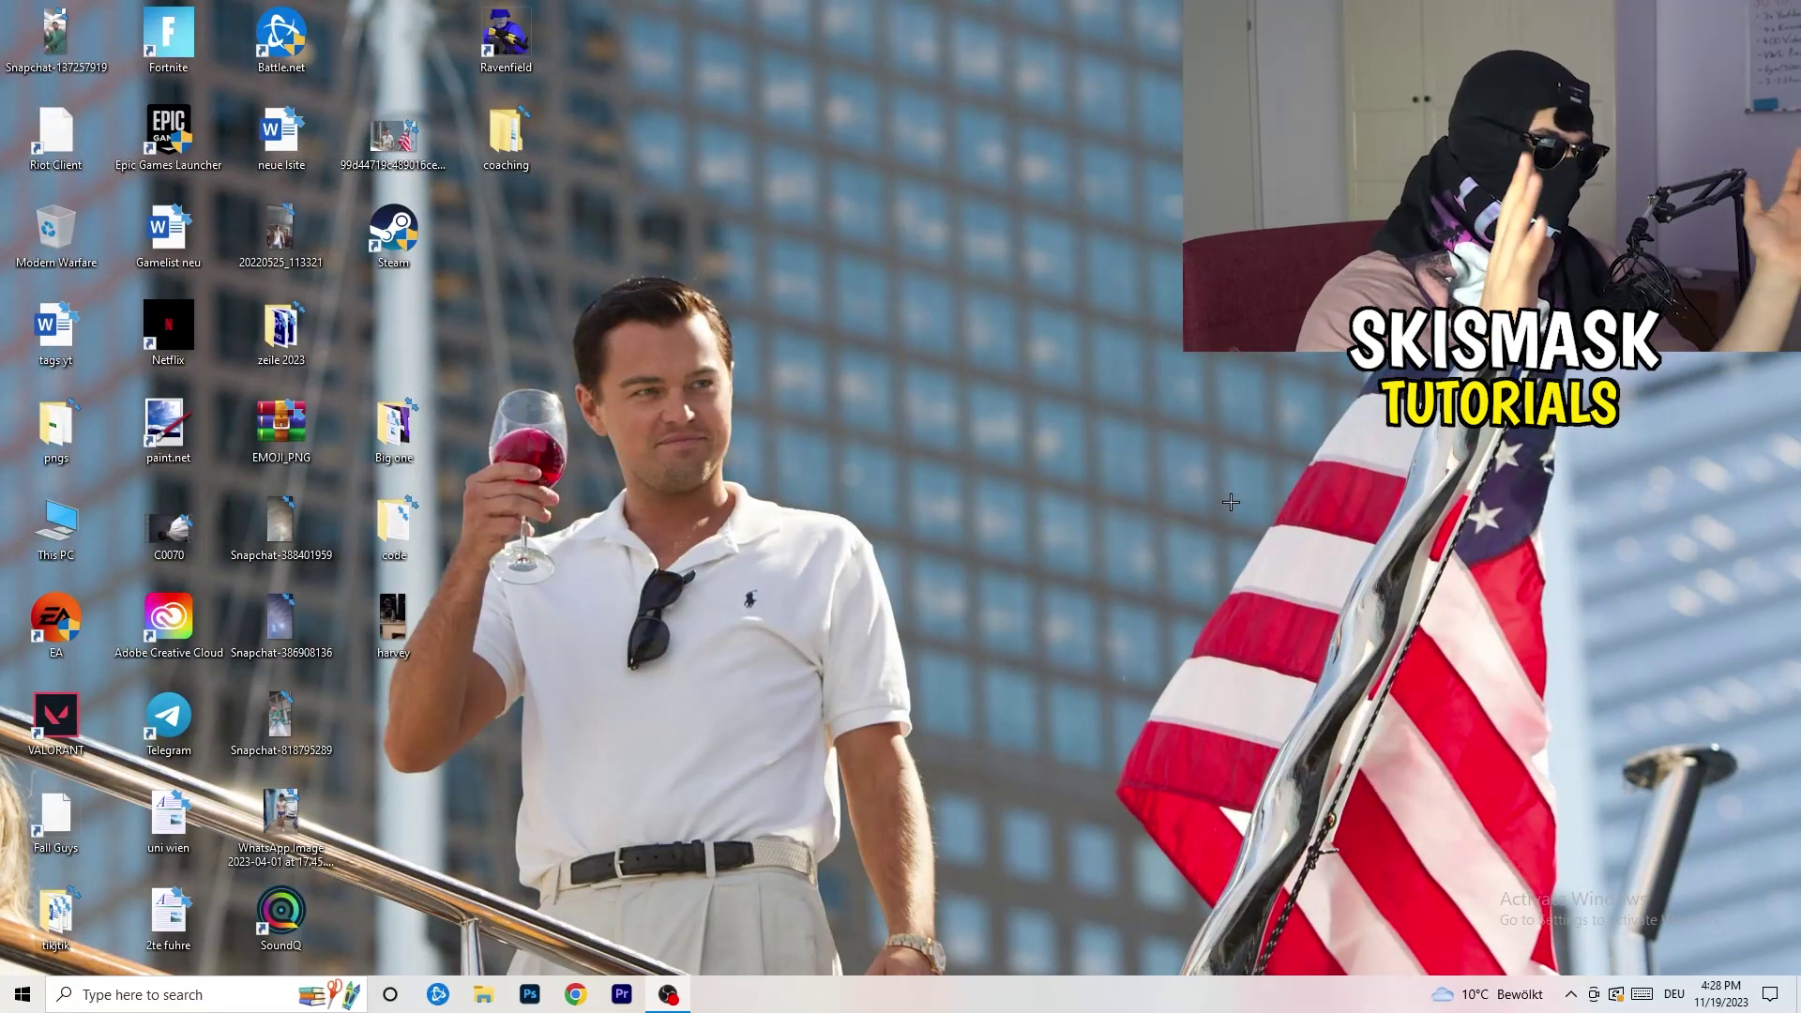